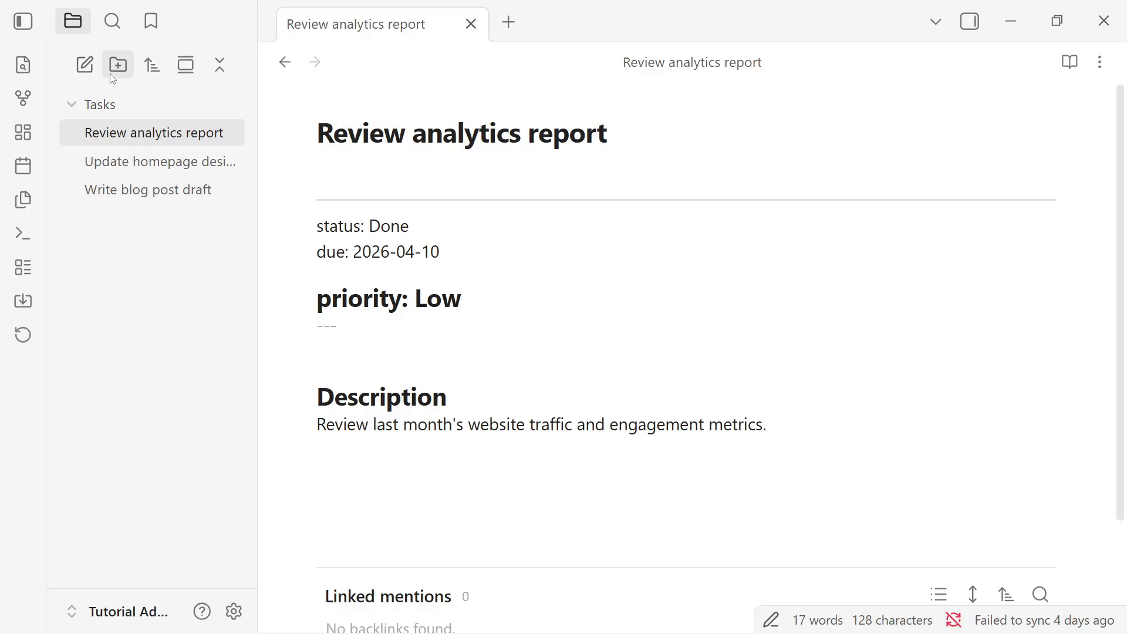
# - Create a new folder named Templates at the root of the vault
pyautogui.rightClick(98, 288)
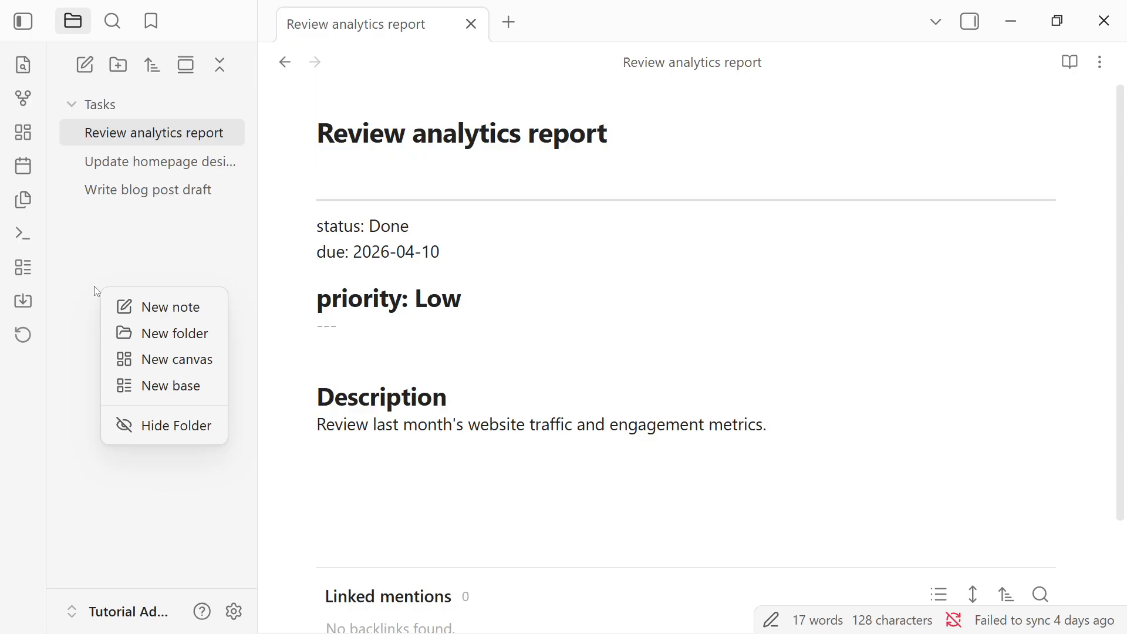
pyautogui.click(162, 333)
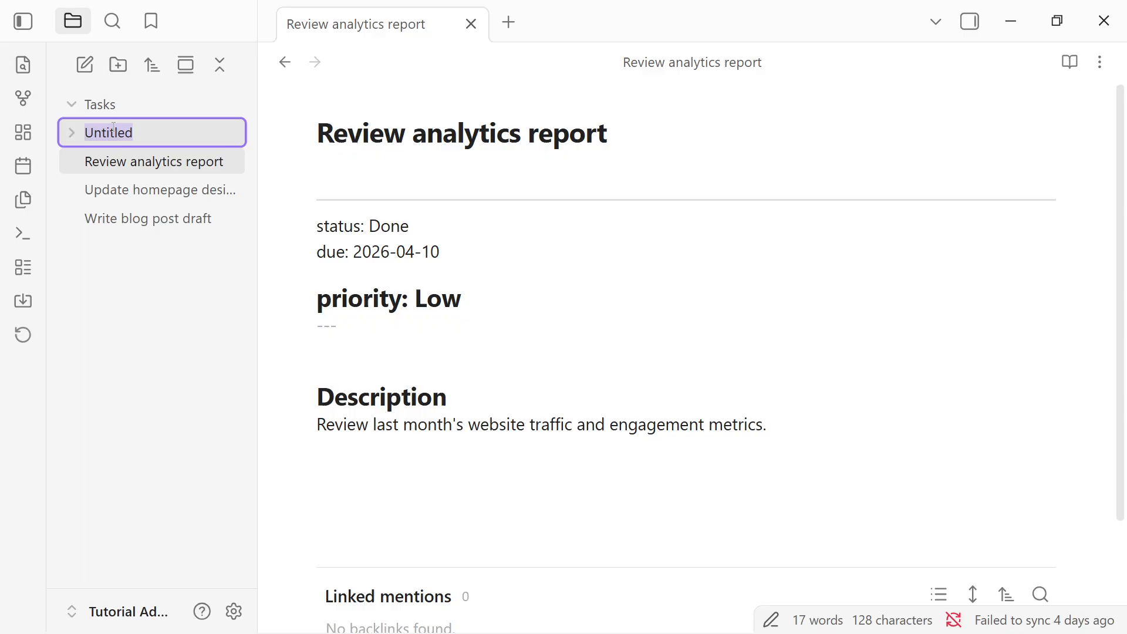
pyautogui.write('Templates')
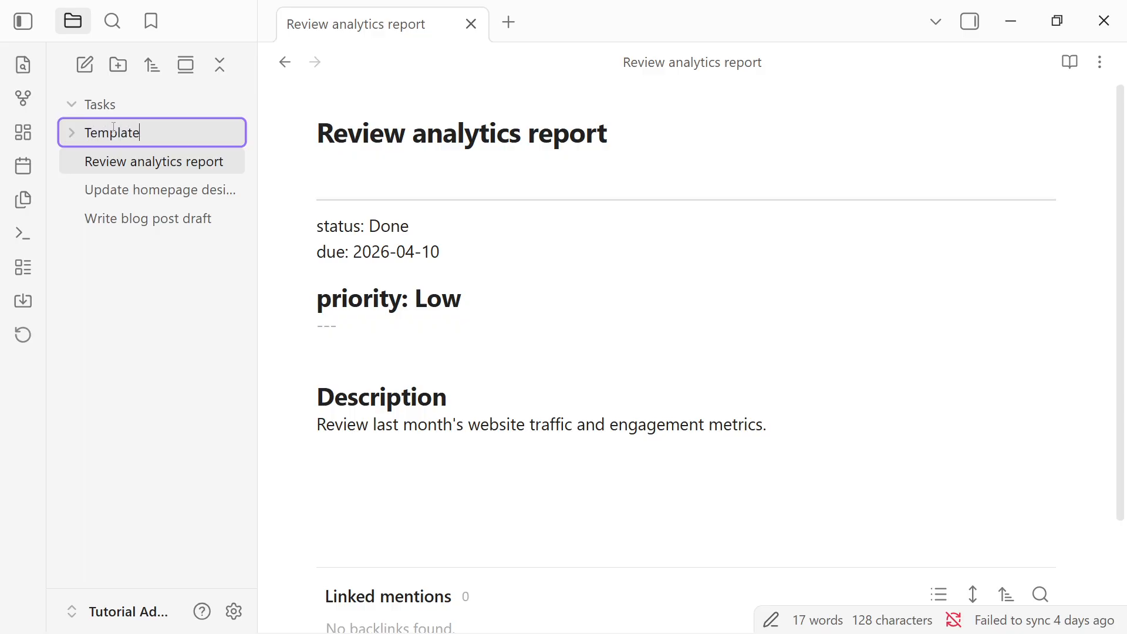
pyautogui.press('Return')
pyautogui.click(117, 134)
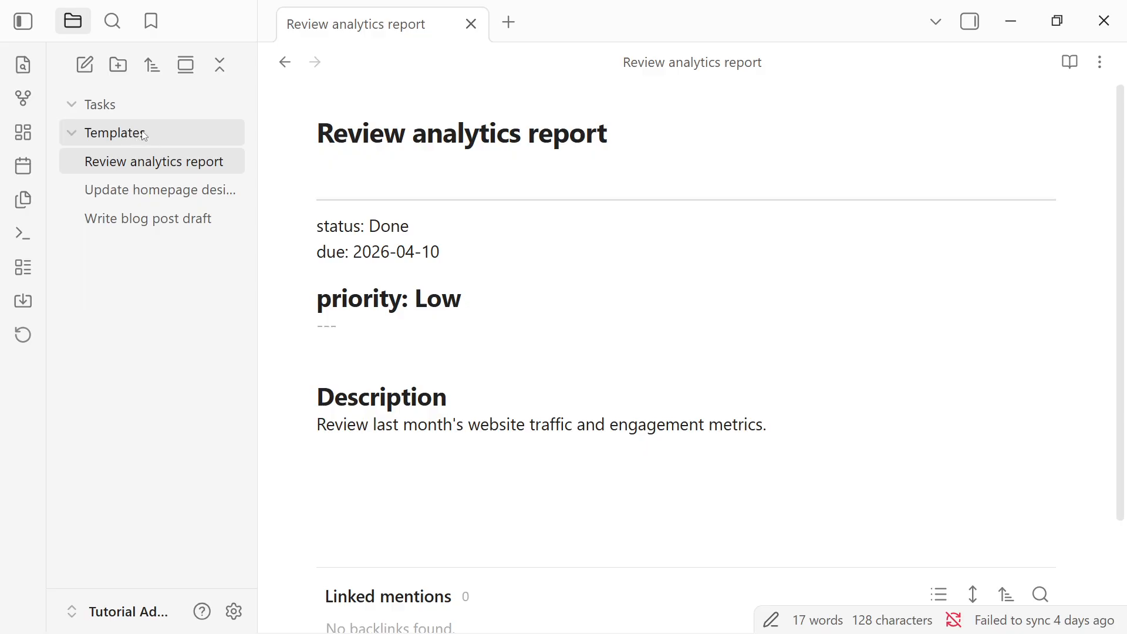
# - Set the template folder location of the Templates core plugin to the Templates folder
pyautogui.click(234, 611)
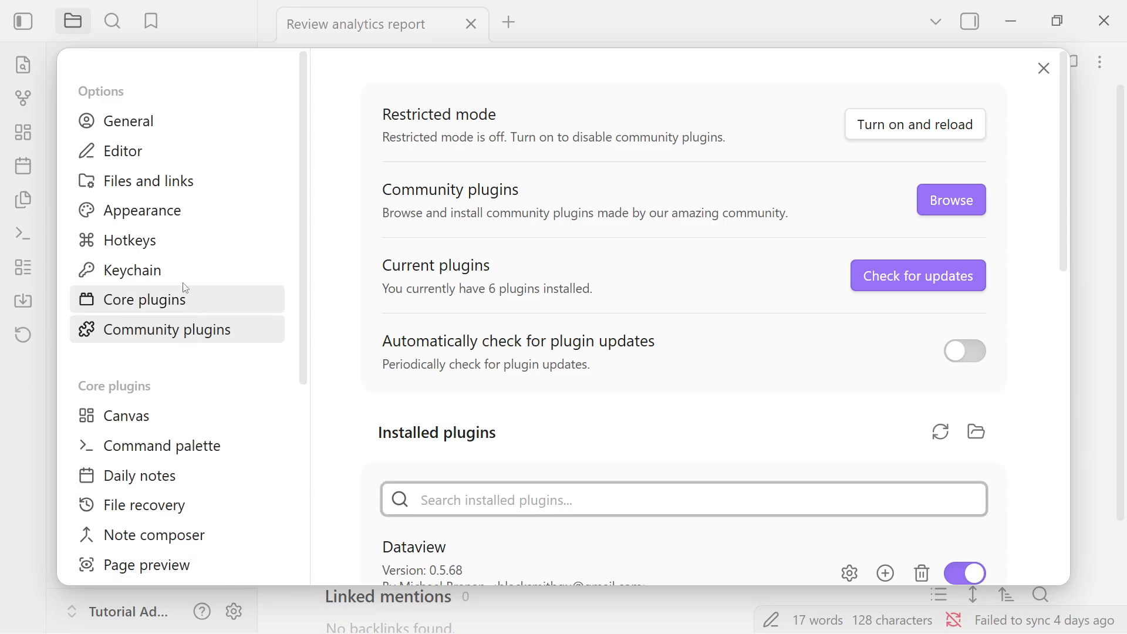
pyautogui.click(185, 305)
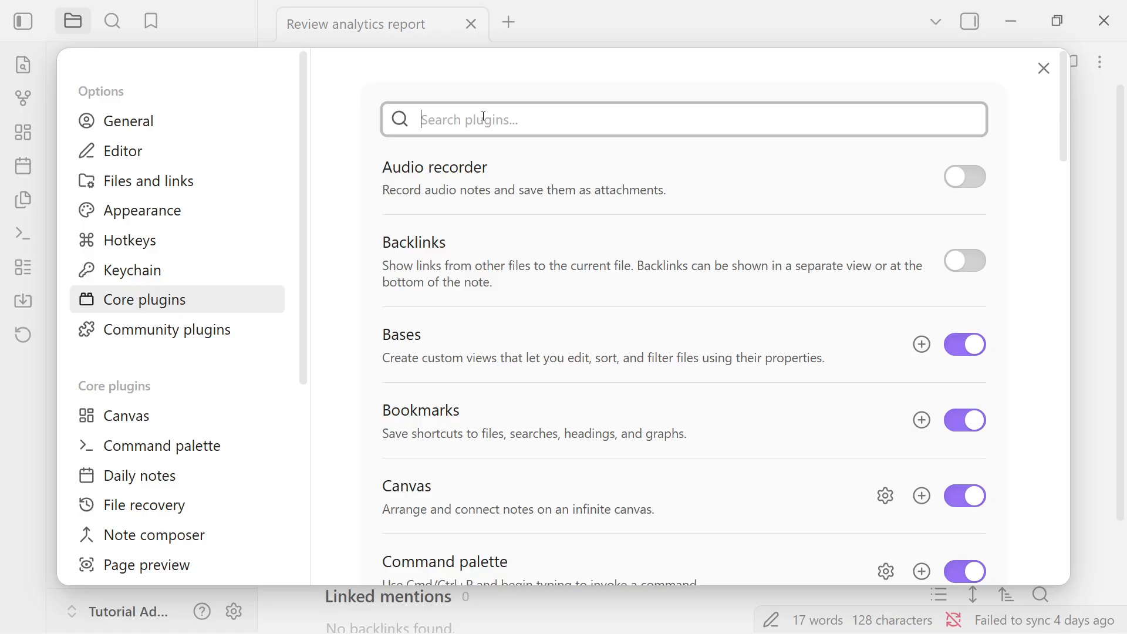
pyautogui.write('templates')
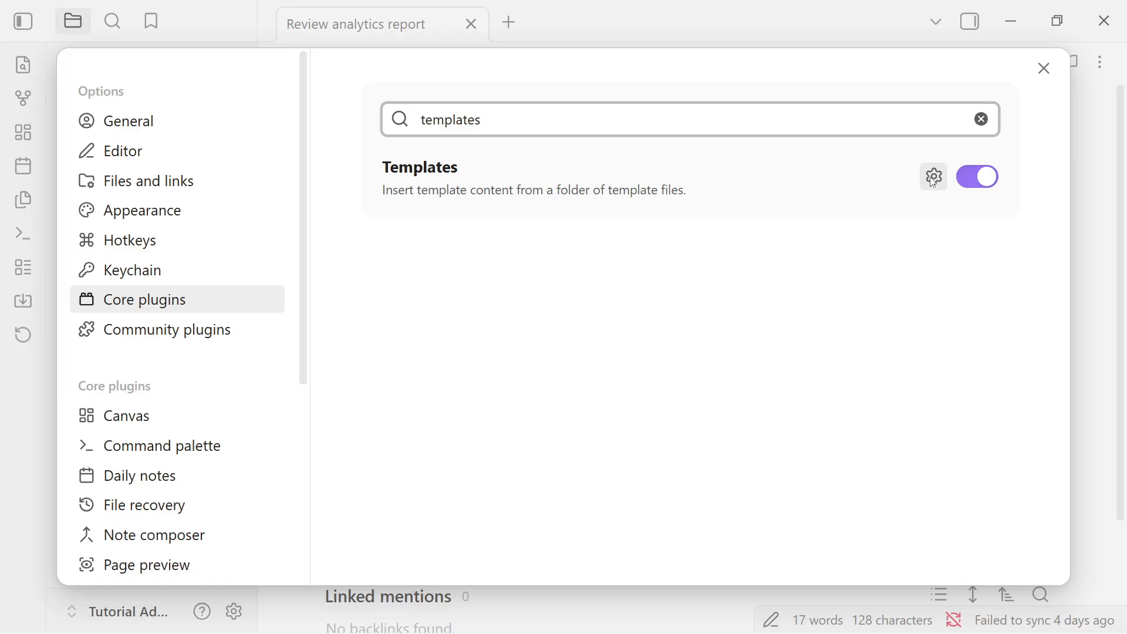
pyautogui.click(934, 177)
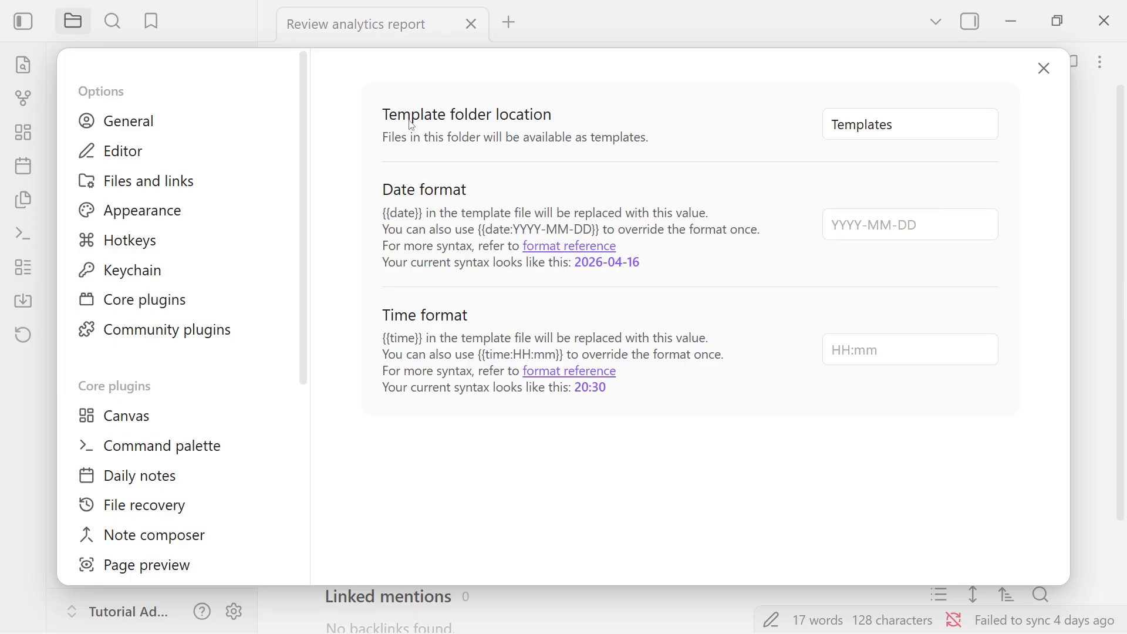
pyautogui.click(981, 125)
pyautogui.moveTo(981, 125); pyautogui.dragTo(806, 128)
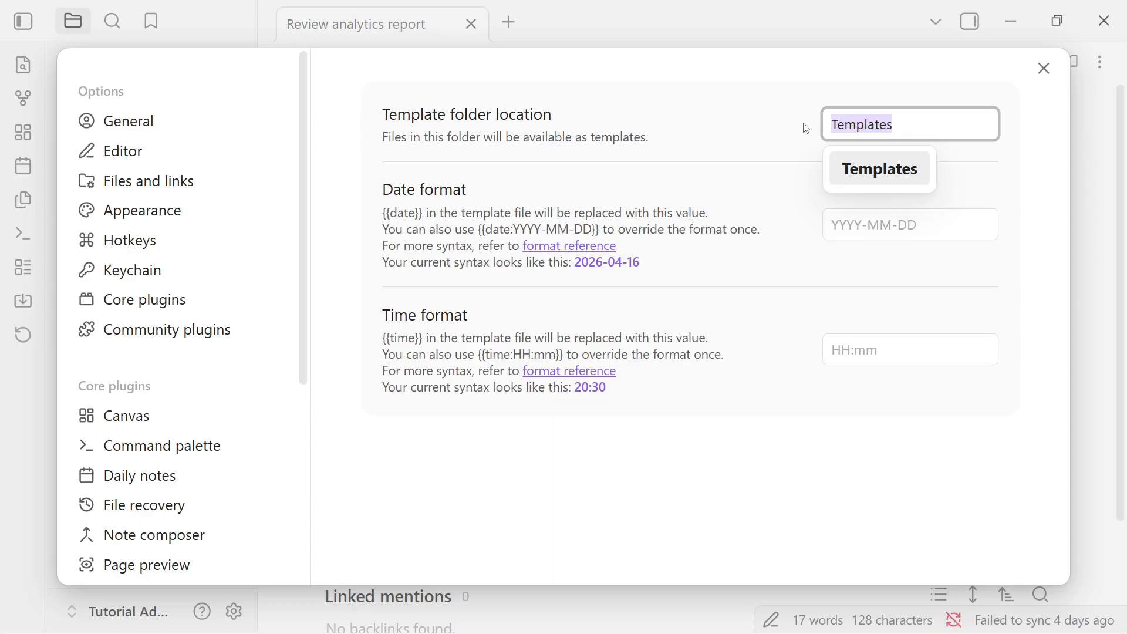
pyautogui.press('BackSpace')
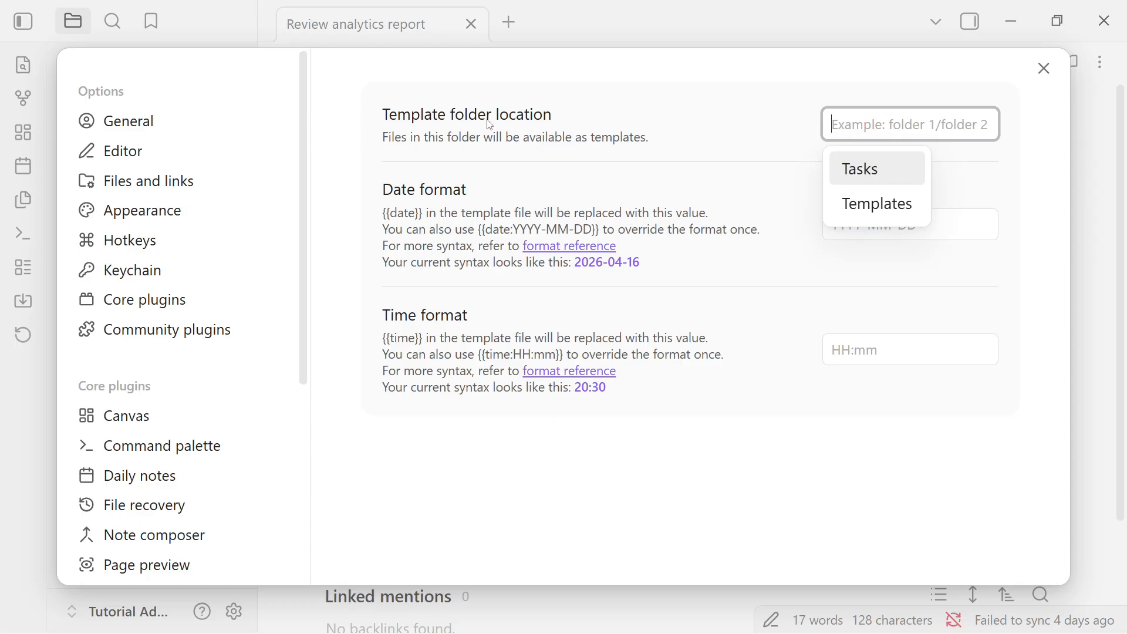
pyautogui.click(883, 194)
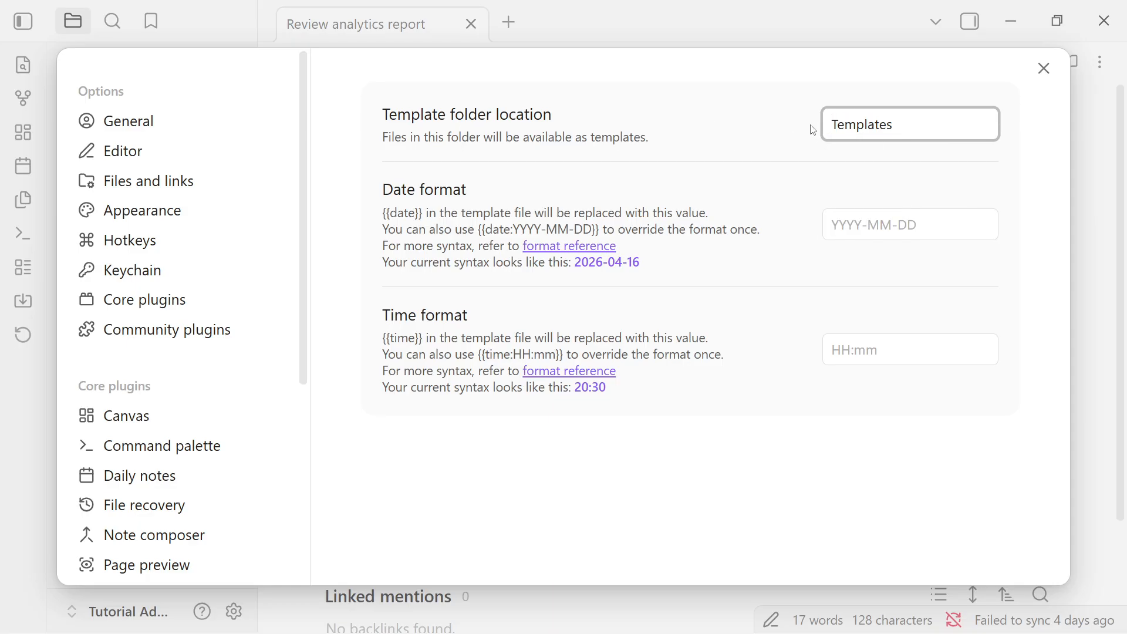
pyautogui.click(476, 127)
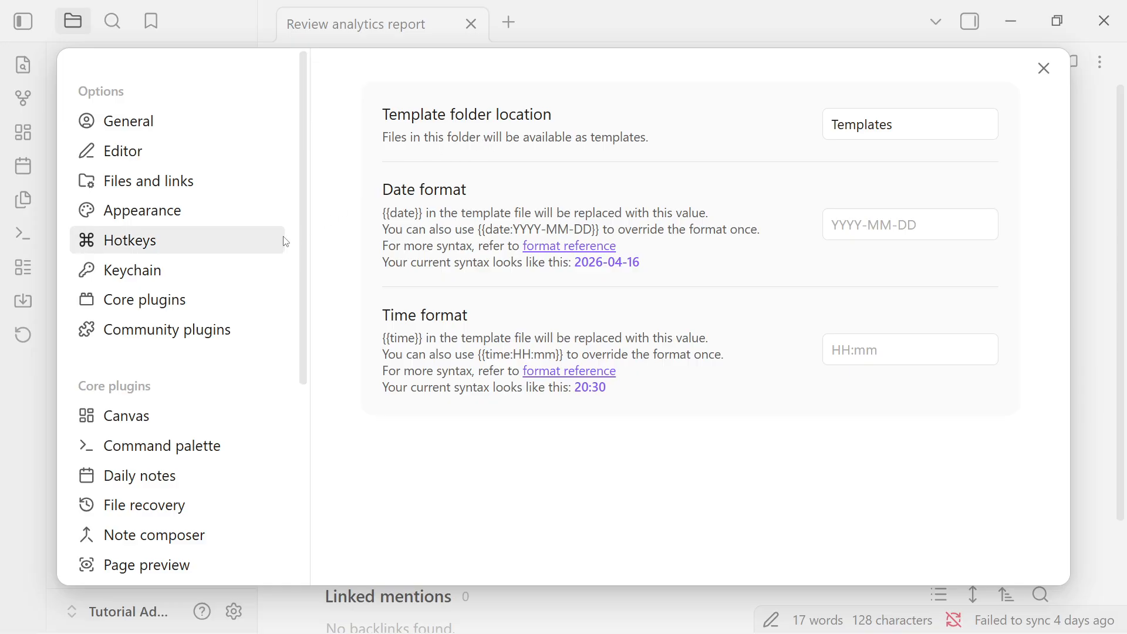
# - Search the community plugins for dataview, view the Dataview plugin's details, and close the settings
pyautogui.click(256, 328)
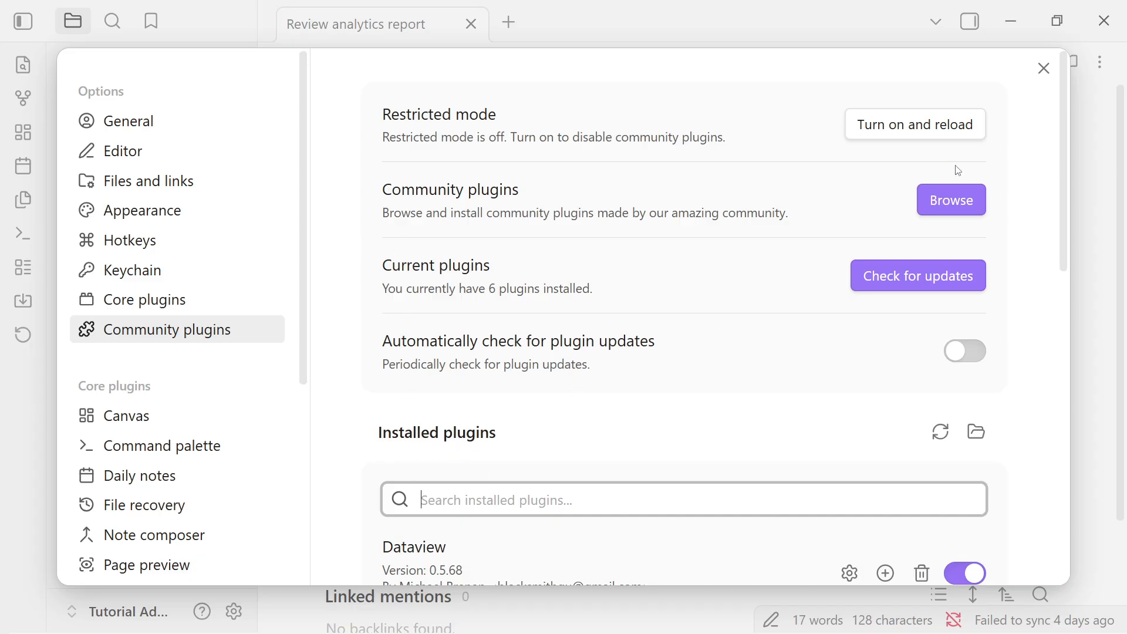
pyautogui.click(930, 200)
pyautogui.write('data')
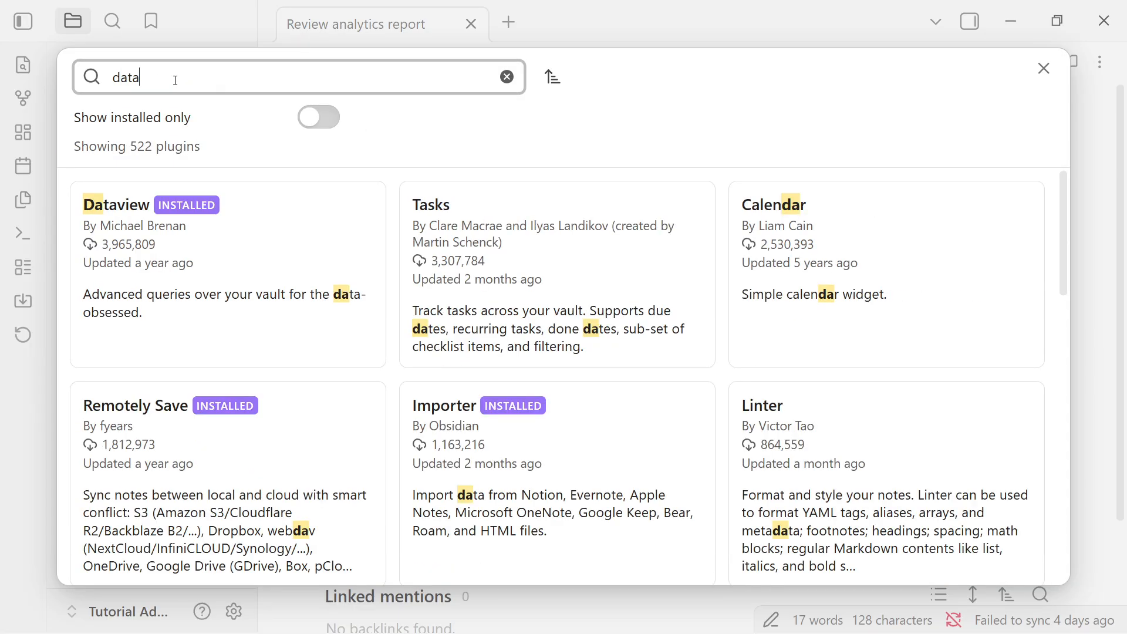
pyautogui.write('view')
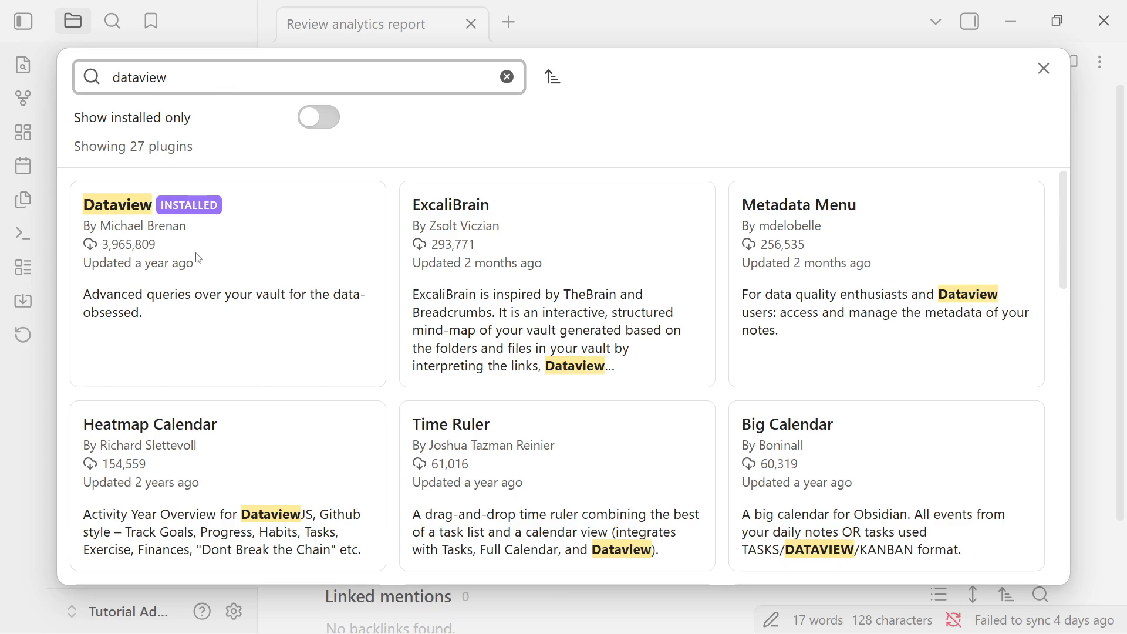
pyautogui.click(139, 220)
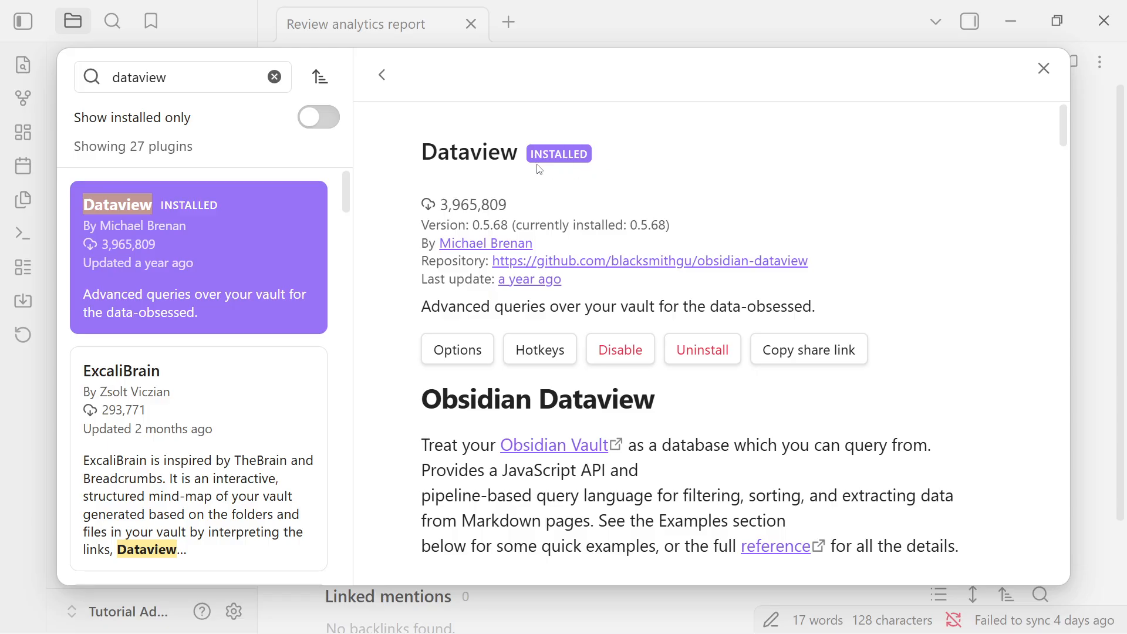
pyautogui.click(1042, 69)
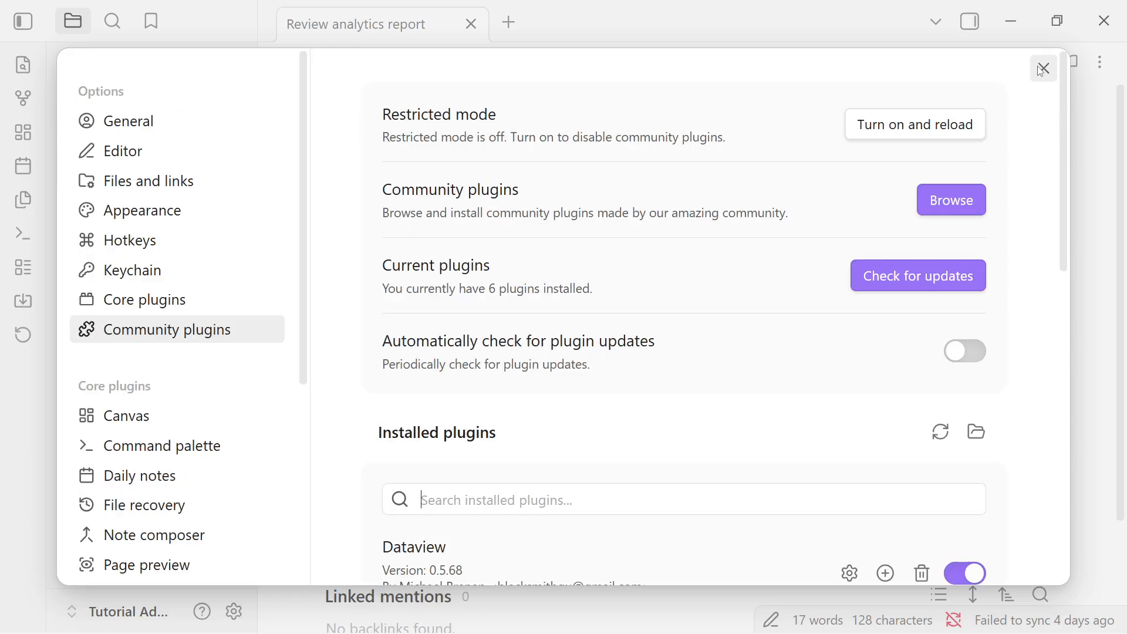
pyautogui.click(1042, 70)
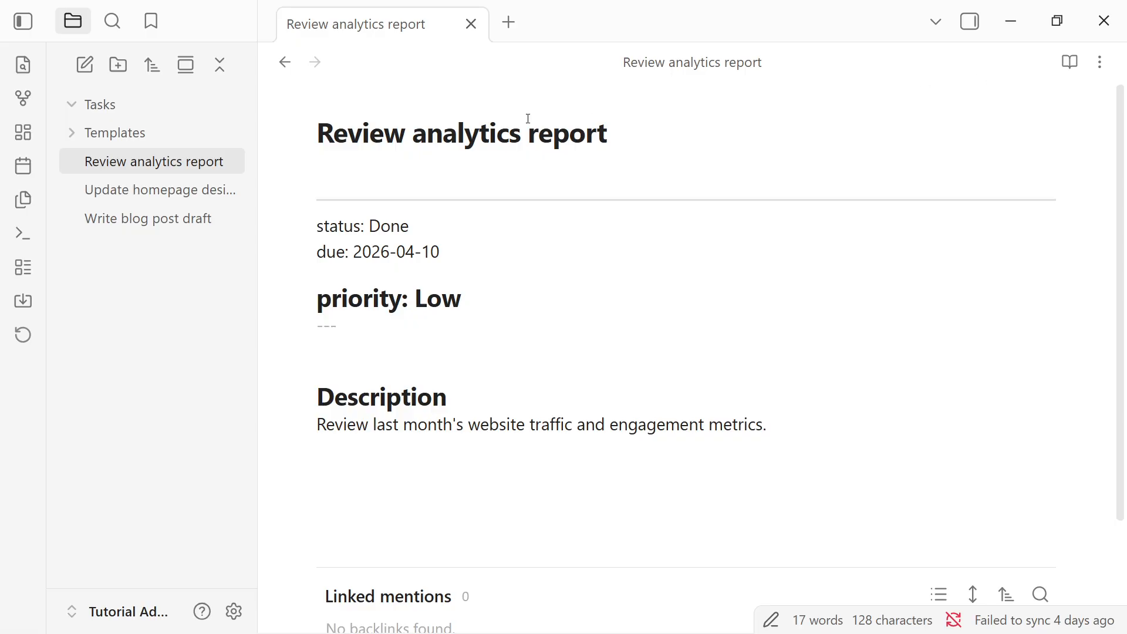
# - Create a note titled Task Template inside the Templates folder
pyautogui.rightClick(141, 139)
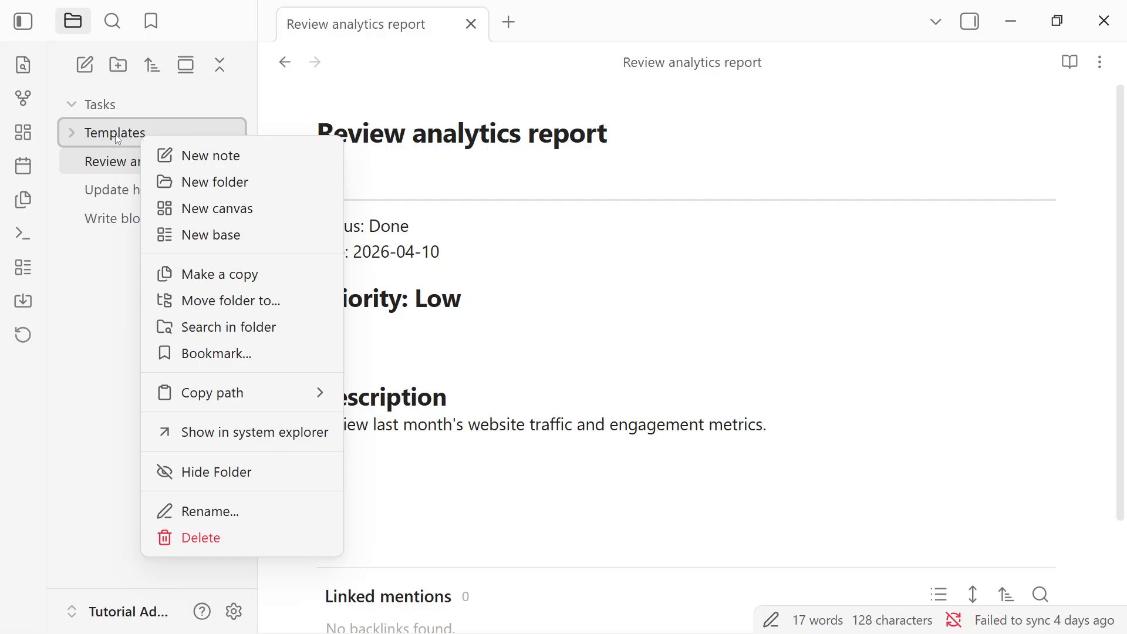
pyautogui.click(200, 155)
pyautogui.write('T')
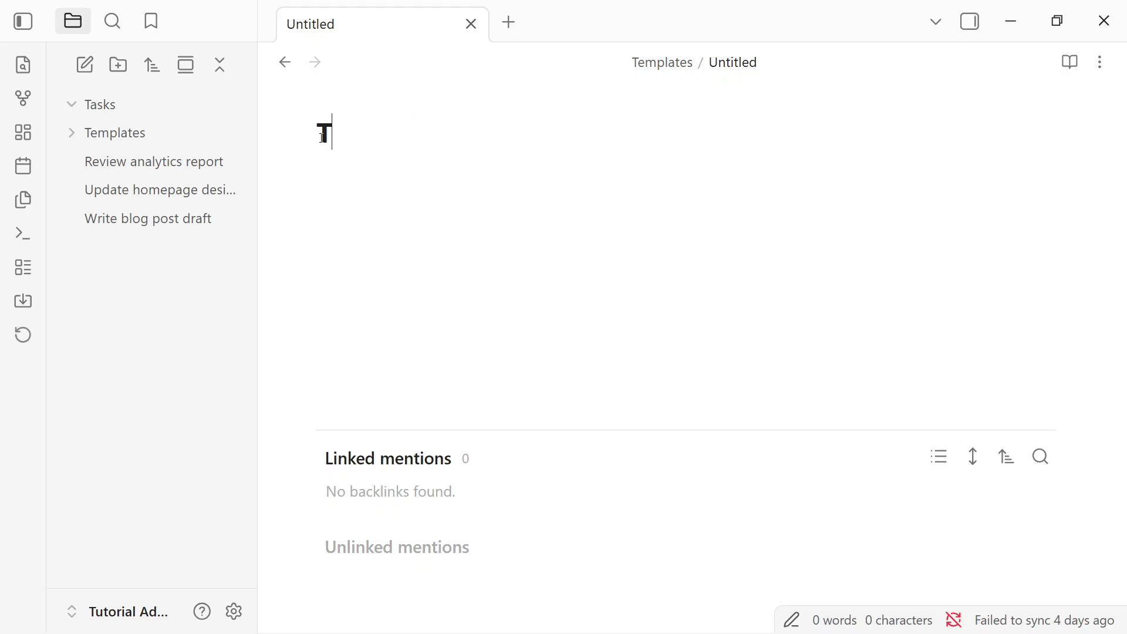
pyautogui.write('ask Template')
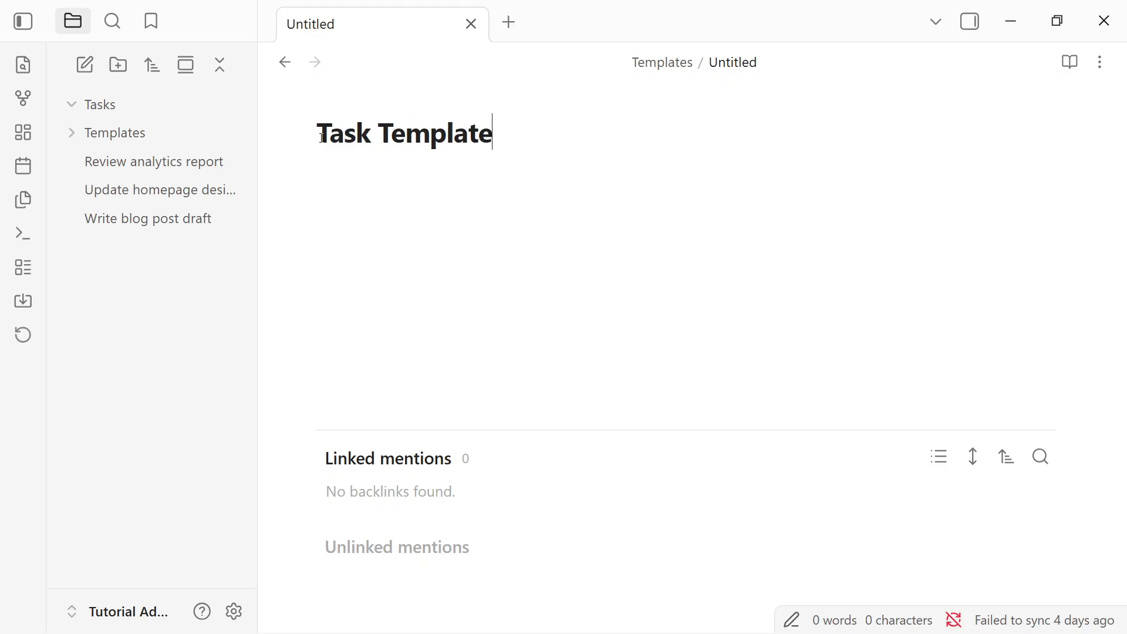
pyautogui.press('Return')
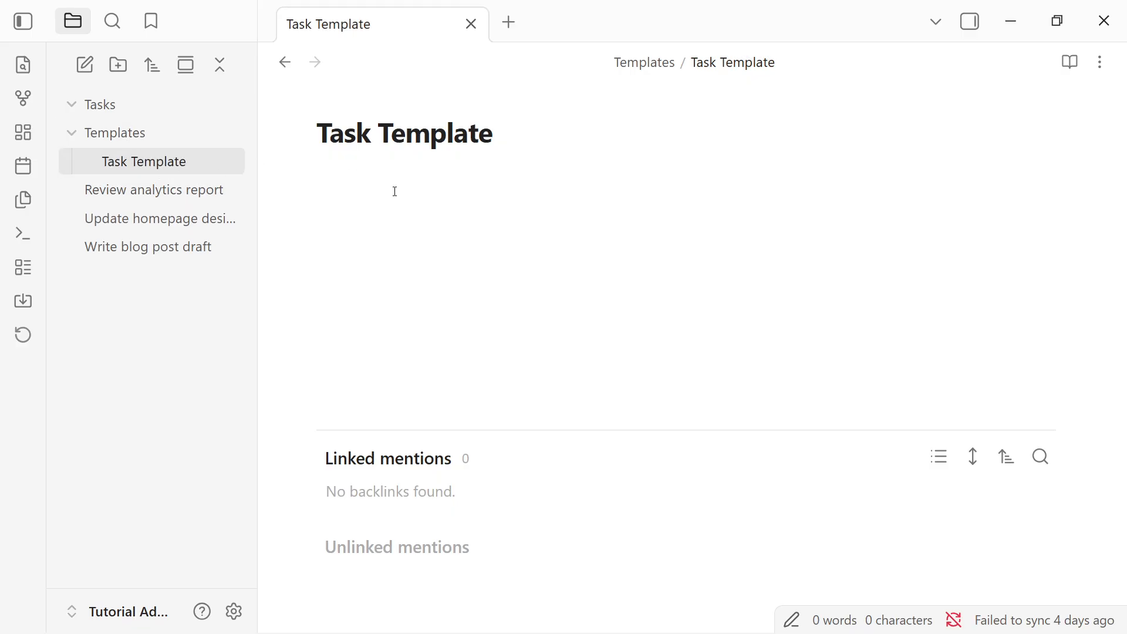
# - Add the properties status with value To Do, plus empty due and priority, to the Task Template note
pyautogui.write('---')
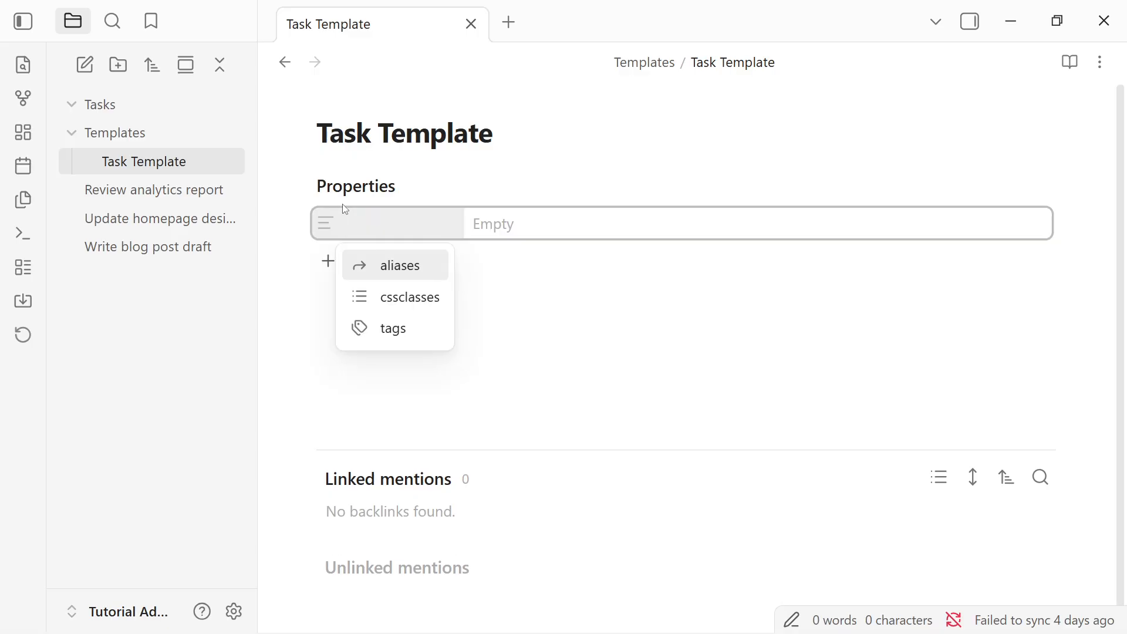
pyautogui.click(337, 199)
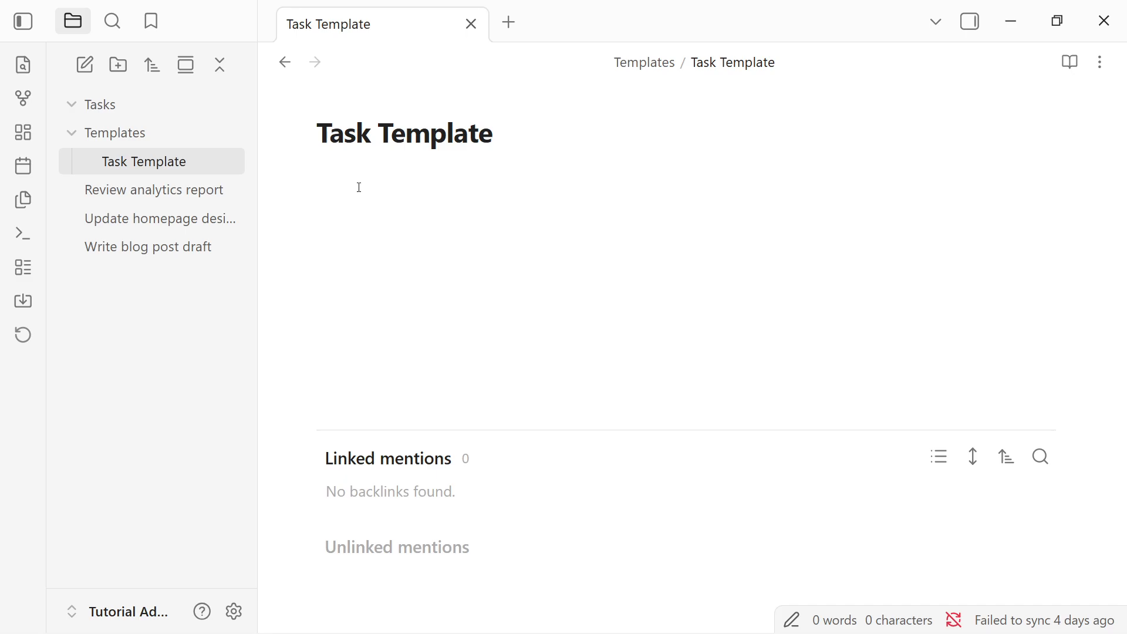
pyautogui.write('--- status: To Do due: priority: ---')
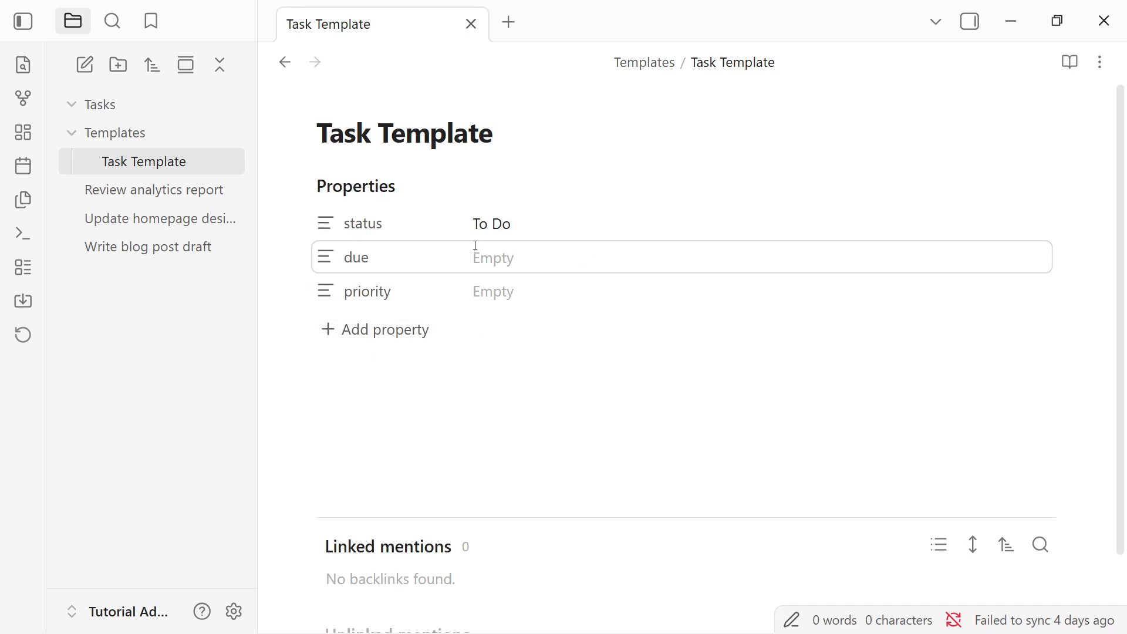
# - Examine the status, due and priority fields of the Task Template note without changing them
pyautogui.click(355, 223)
pyautogui.click(512, 226)
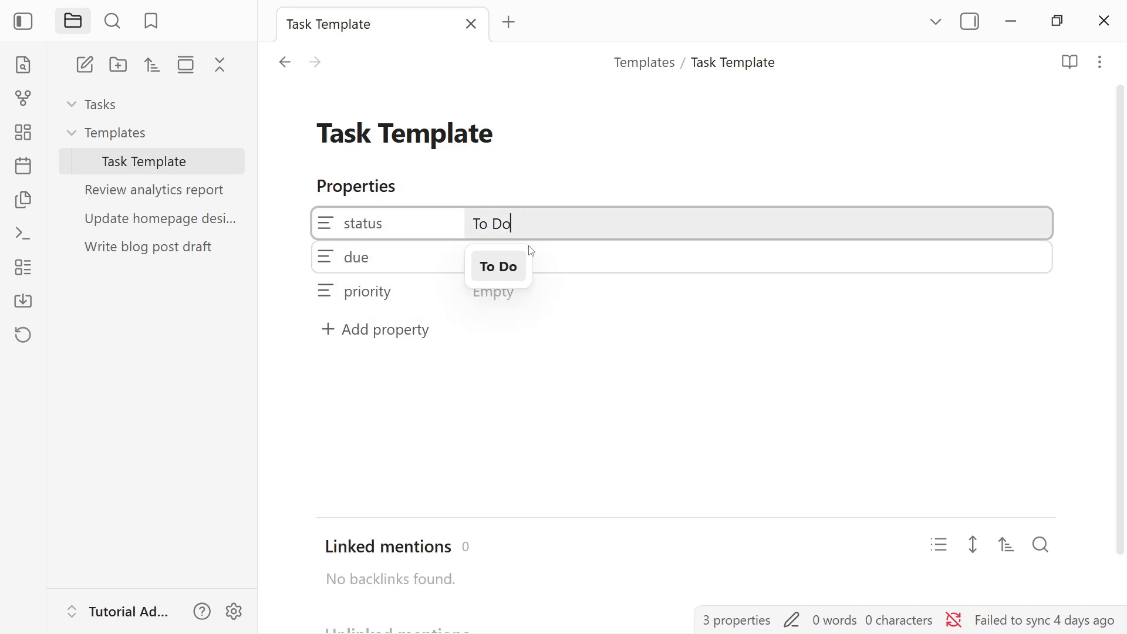
pyautogui.click(590, 264)
pyautogui.click(574, 287)
pyautogui.click(491, 260)
pyautogui.click(525, 293)
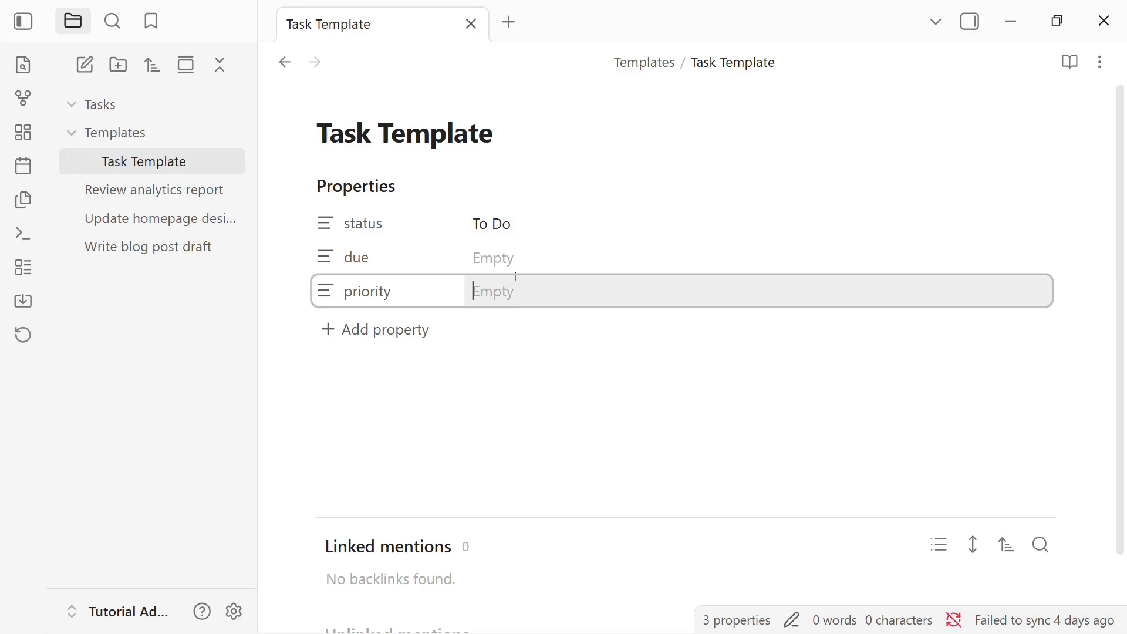
pyautogui.click(437, 429)
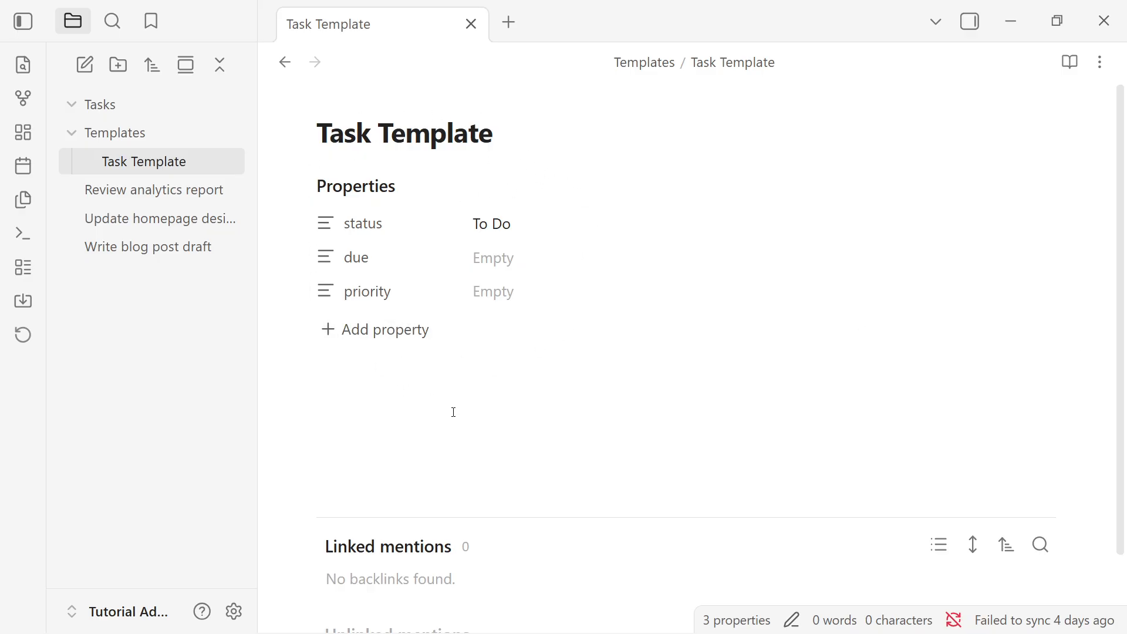
pyautogui.click(523, 226)
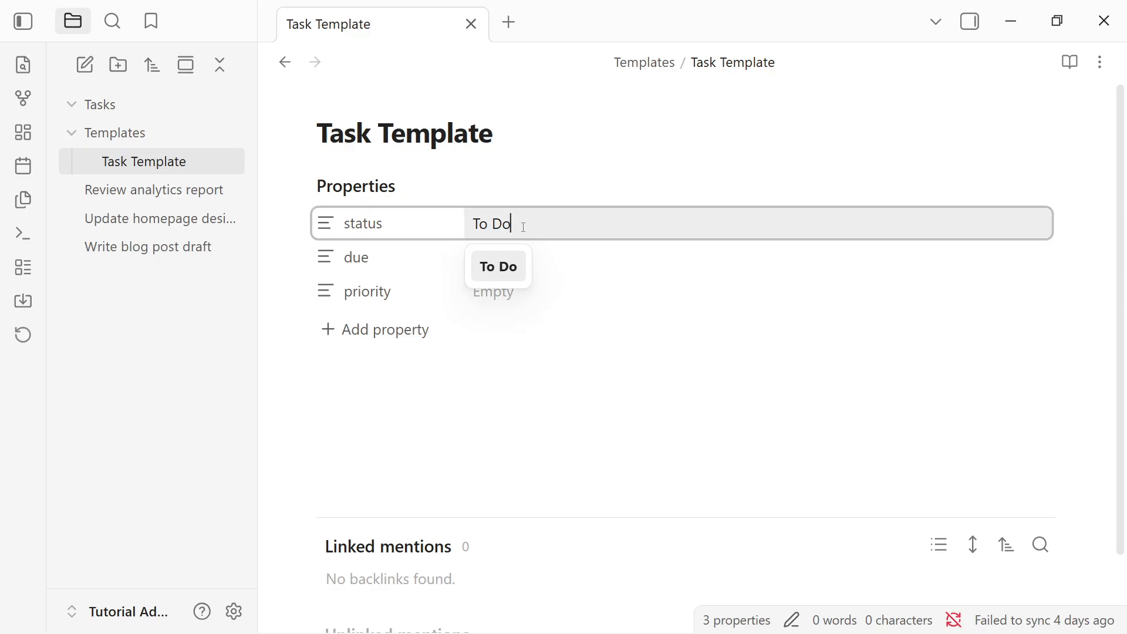
pyautogui.click(497, 420)
# - Create another note in the Templates folder titled Task Dashboard
pyautogui.rightClick(145, 139)
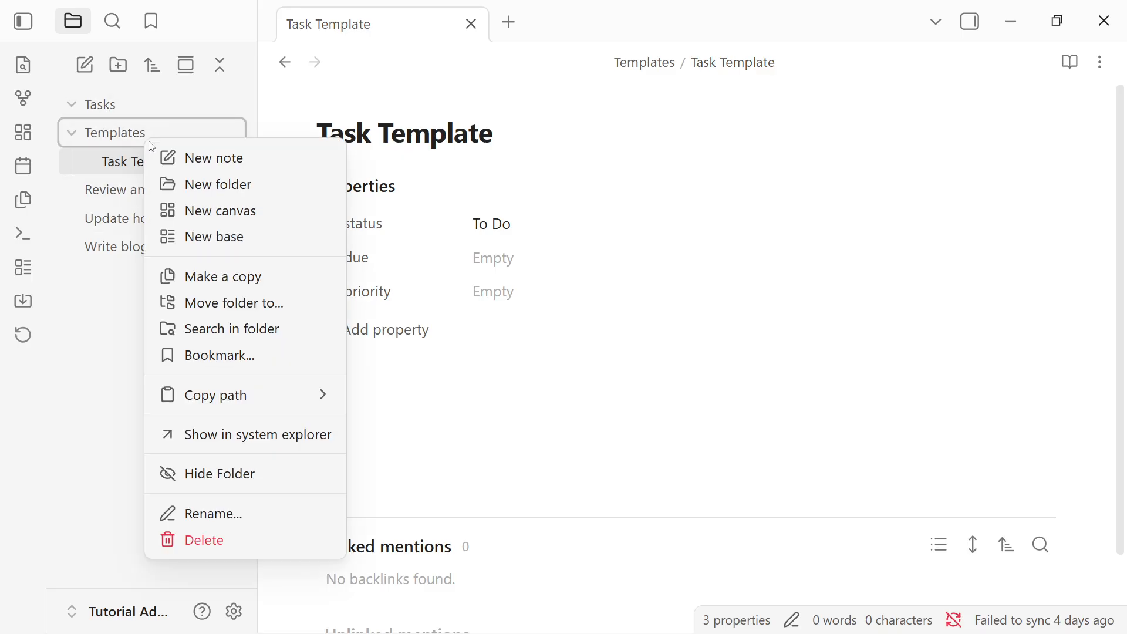
pyautogui.click(205, 157)
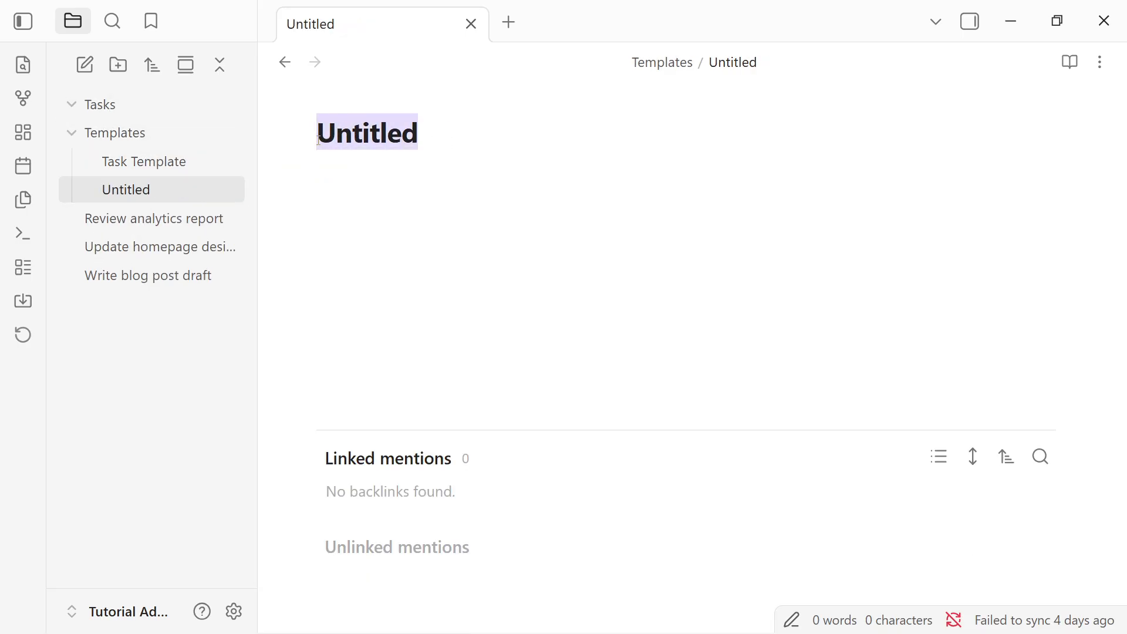
pyautogui.write('Tsk')
pyautogui.press('BackSpace')
pyautogui.press('BackSpace')
pyautogui.write('ask D')
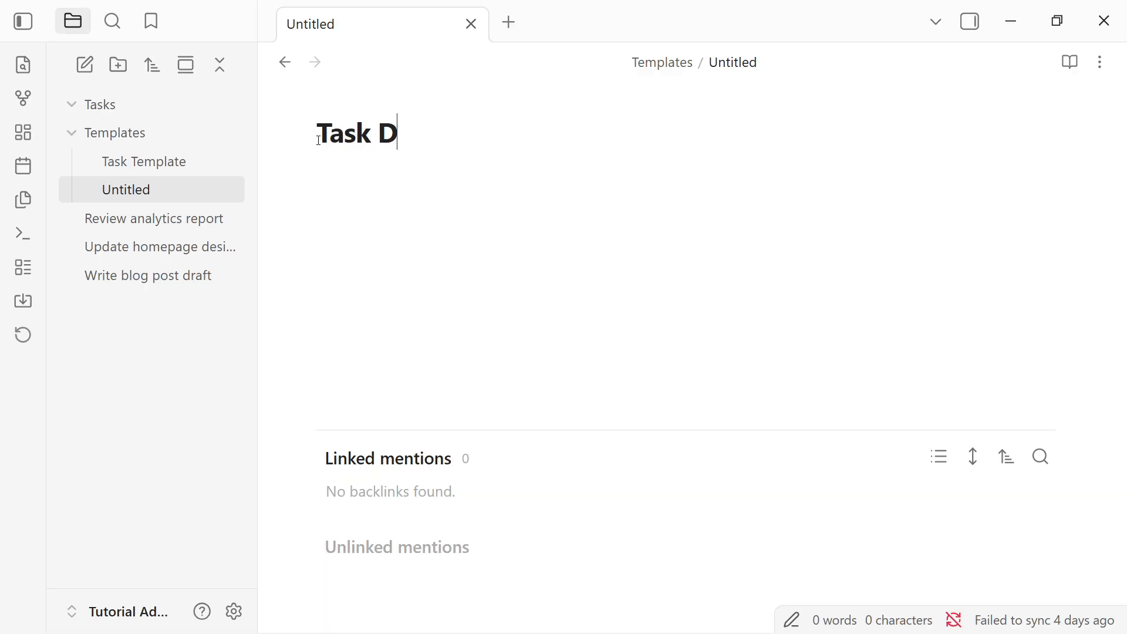
pyautogui.write('ashboard')
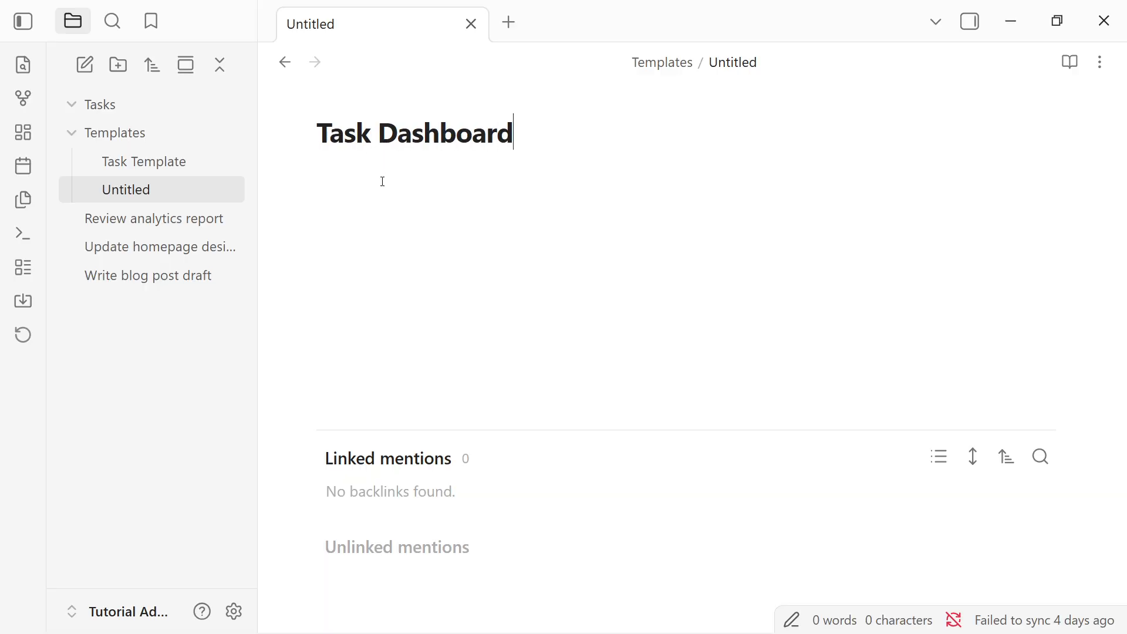
pyautogui.press('Return')
# - Insert a dataview code block in the Task Dashboard note with the query TABLE status, due, priority FROM "Tasks" SORT due ASC
pyautogui.write('```dataview TABLE status, due, priority FROM "Tasks" SORT due ASC ```')
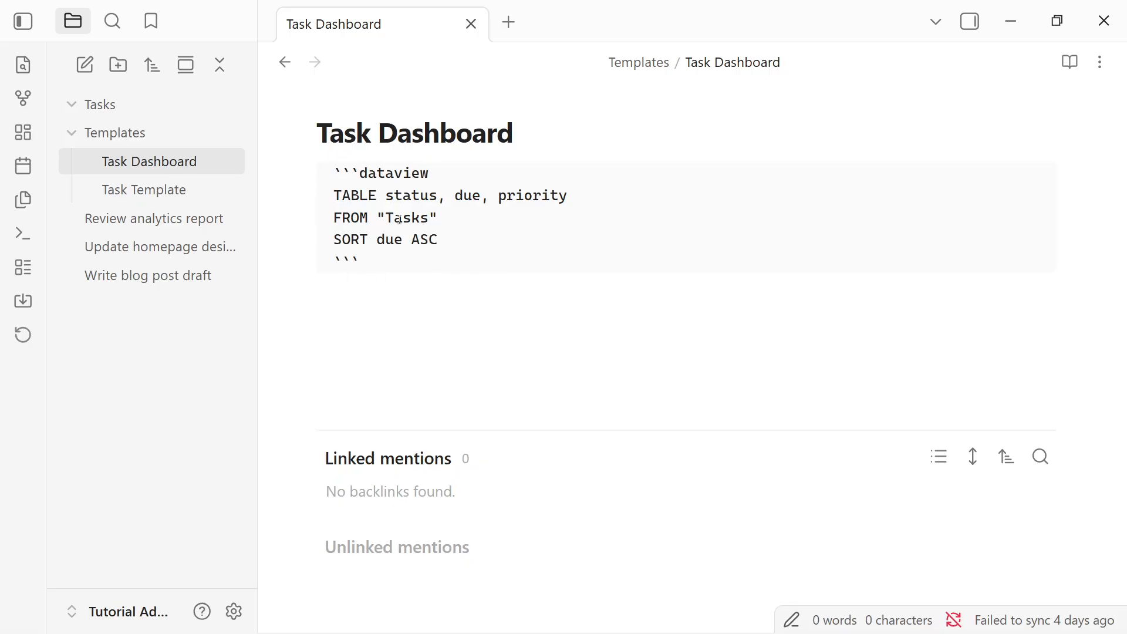
pyautogui.moveTo(359, 262); pyautogui.dragTo(308, 178)
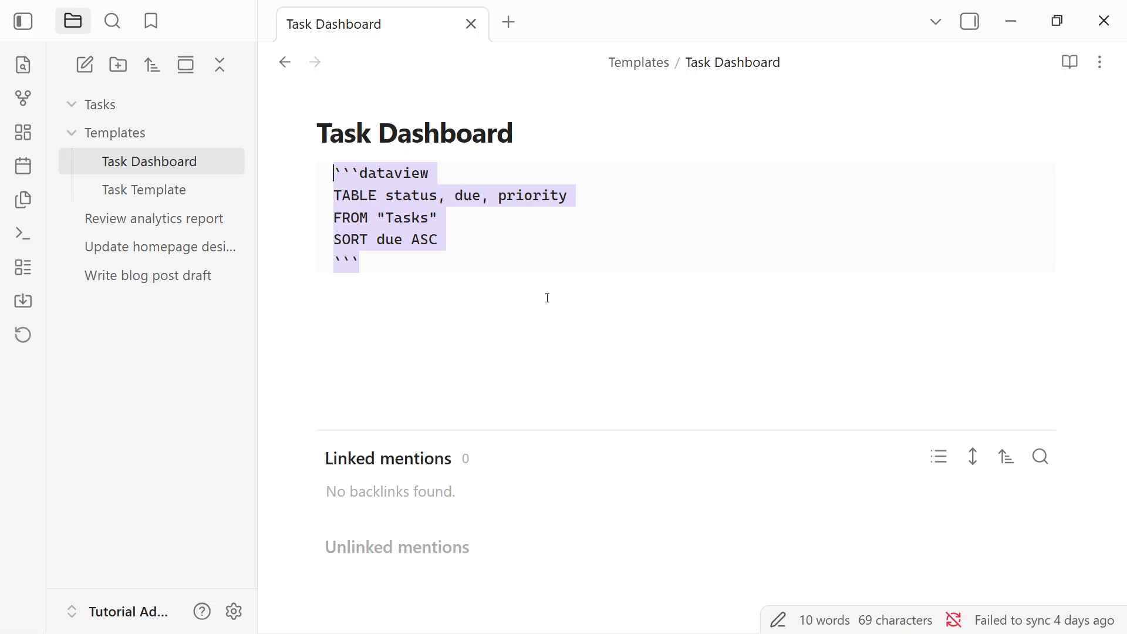
# - Add a line below the dataview block to render the query as a table, and check its source code
pyautogui.click(409, 266)
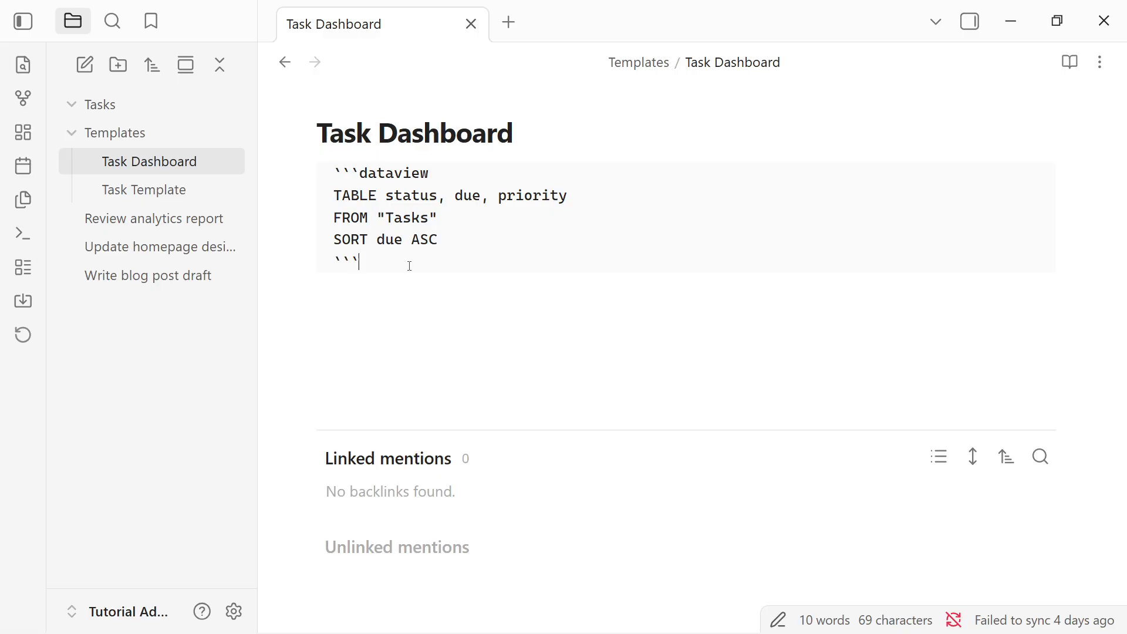
pyautogui.press('Return')
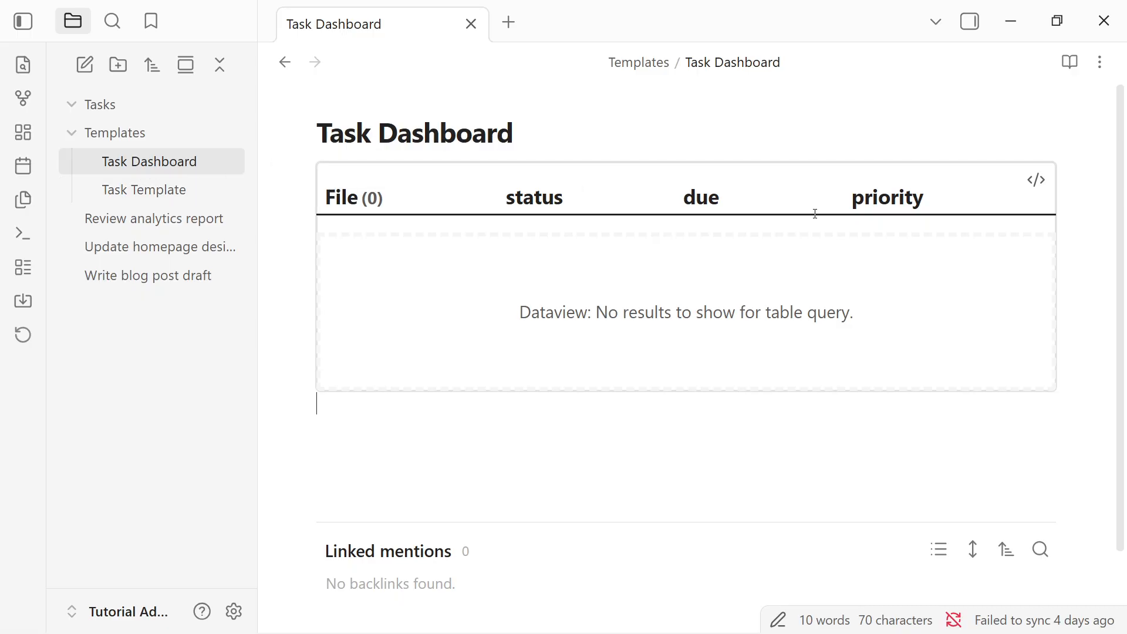
pyautogui.click(1069, 62)
pyautogui.click(1069, 62)
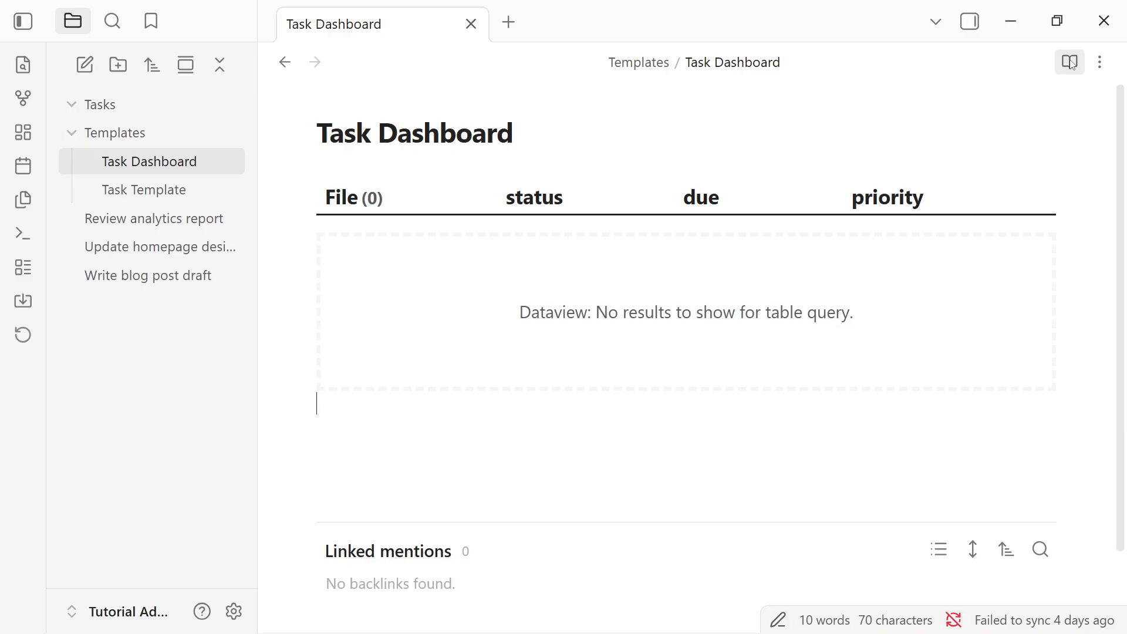
pyautogui.click(1036, 179)
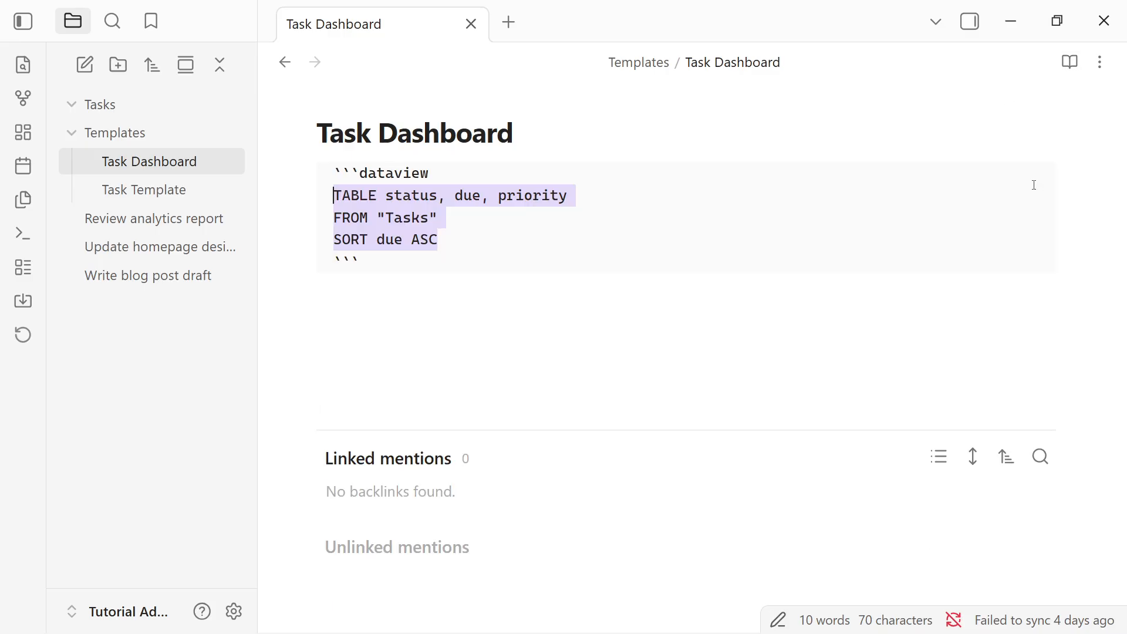
pyautogui.click(458, 269)
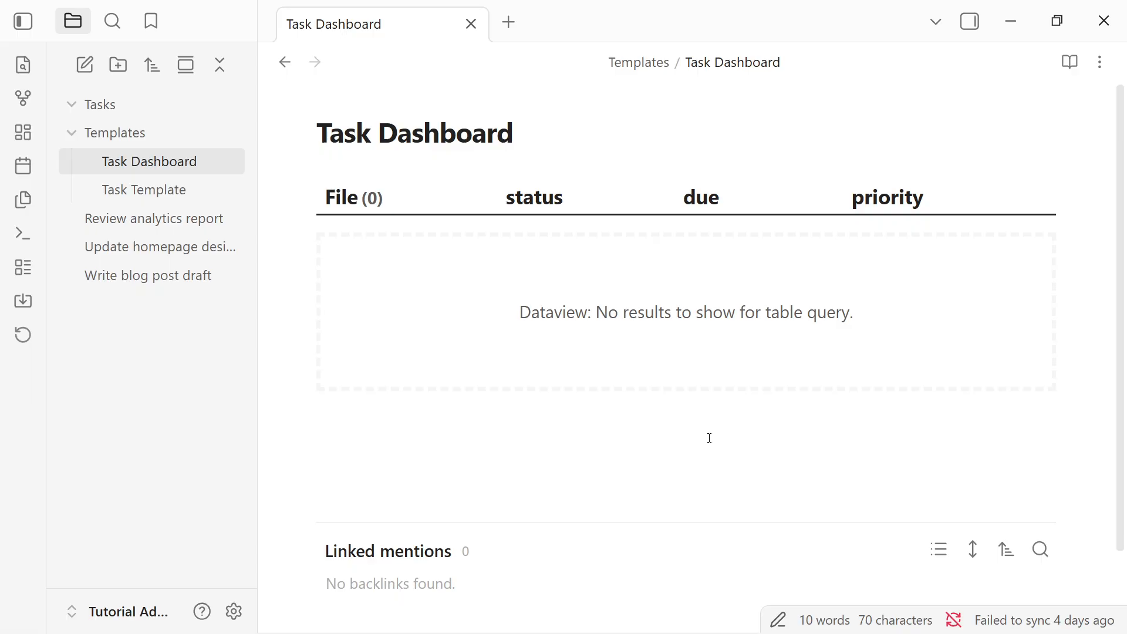
# - Create a note in the Tasks folder titled Client Presentation
pyautogui.click(141, 111)
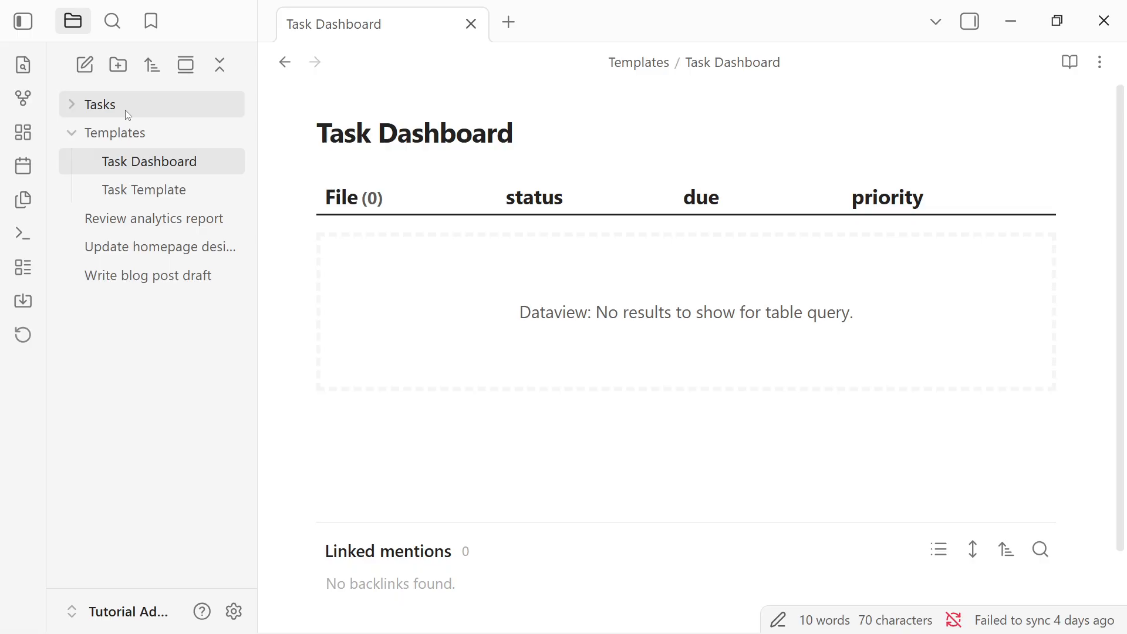
pyautogui.rightClick(127, 107)
pyautogui.click(188, 125)
pyautogui.click(362, 132)
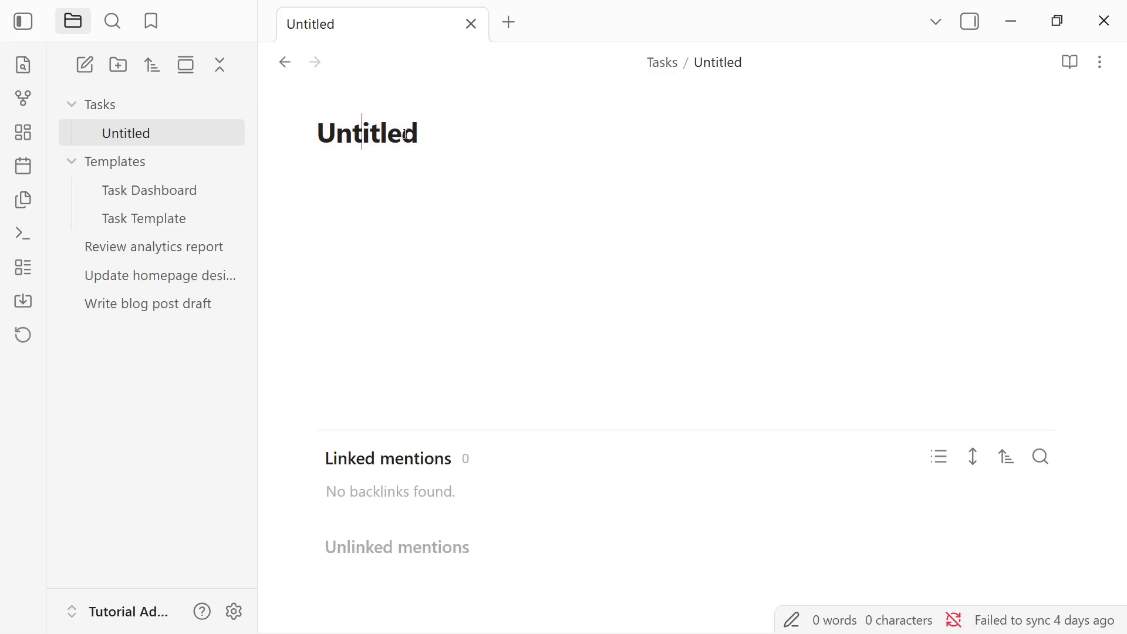
pyautogui.moveTo(415, 134); pyautogui.dragTo(292, 147)
pyautogui.write('Client ')
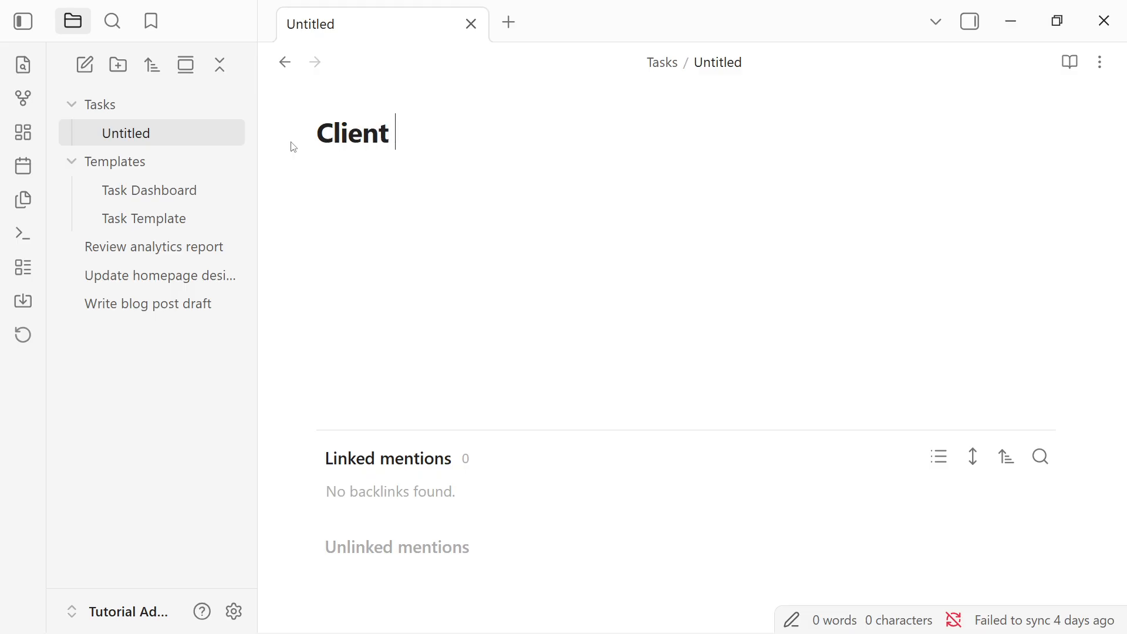
pyautogui.write('Presentation')
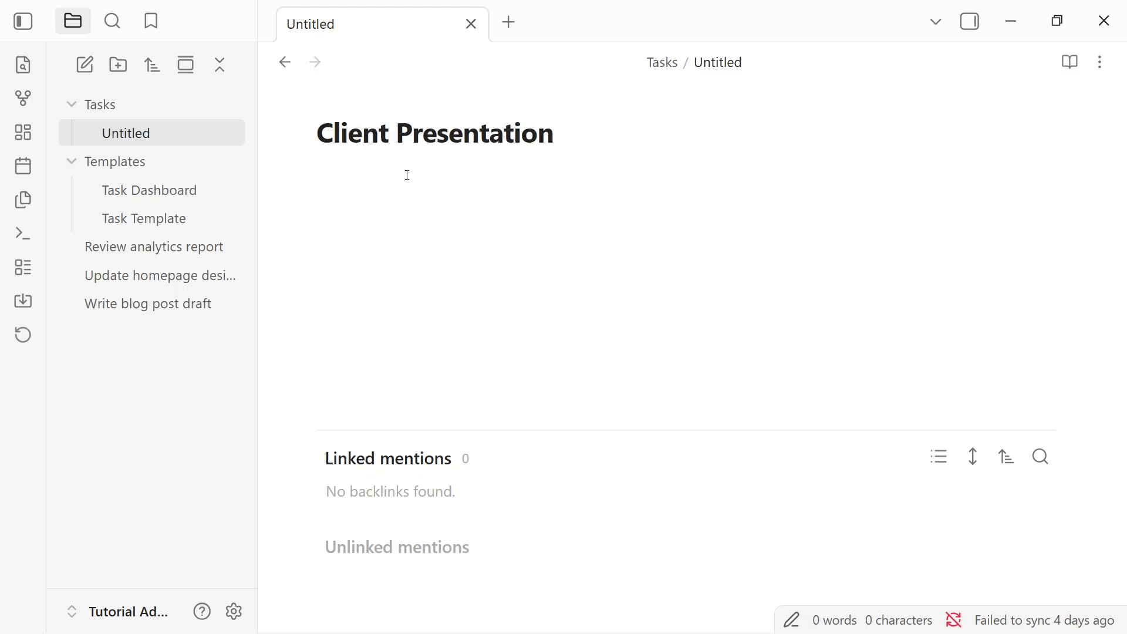
pyautogui.press('Return')
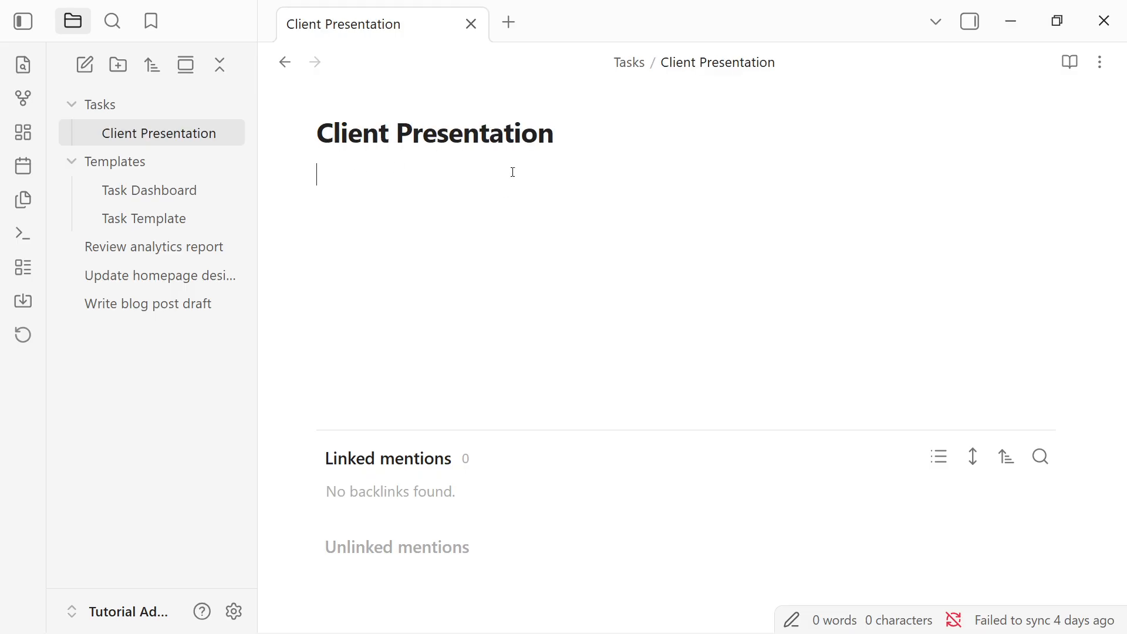
# - Insert the Task Template into the Client Presentation note with the Insert template command
pyautogui.hotkey('ctrl', 'p')
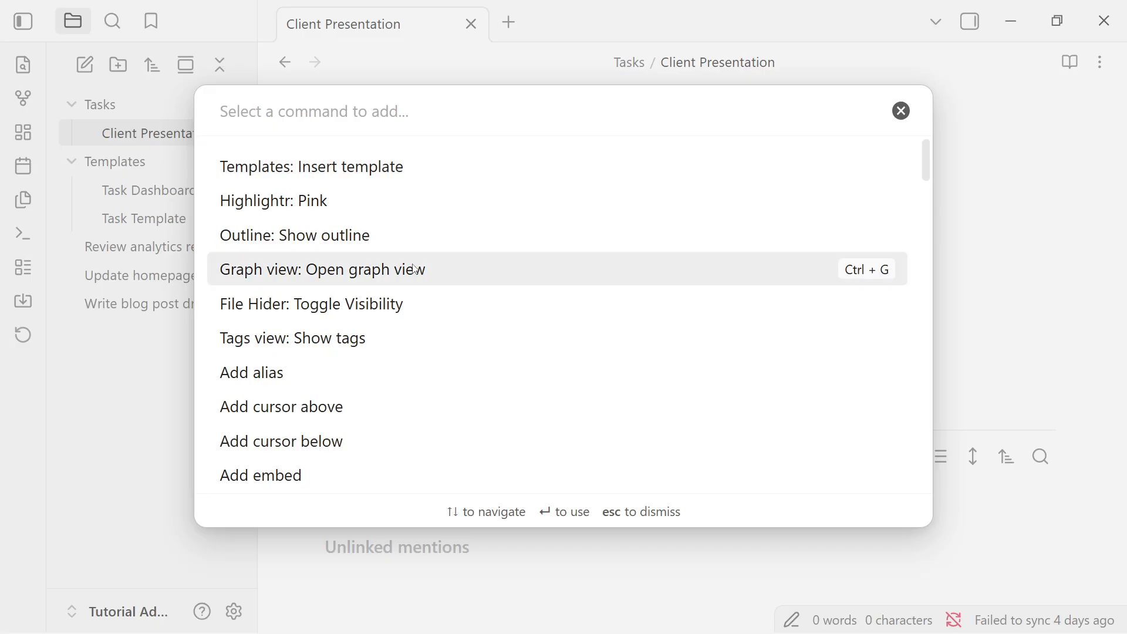
pyautogui.write('template')
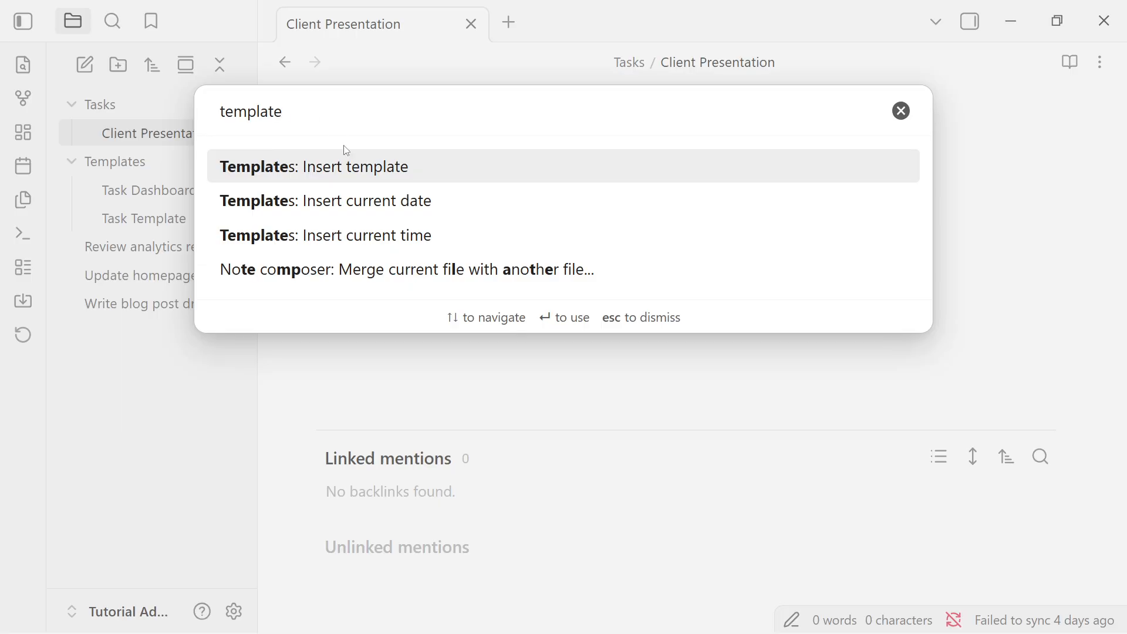
pyautogui.write('s')
pyautogui.moveTo(297, 105); pyautogui.dragTo(214, 100)
pyautogui.write('inser')
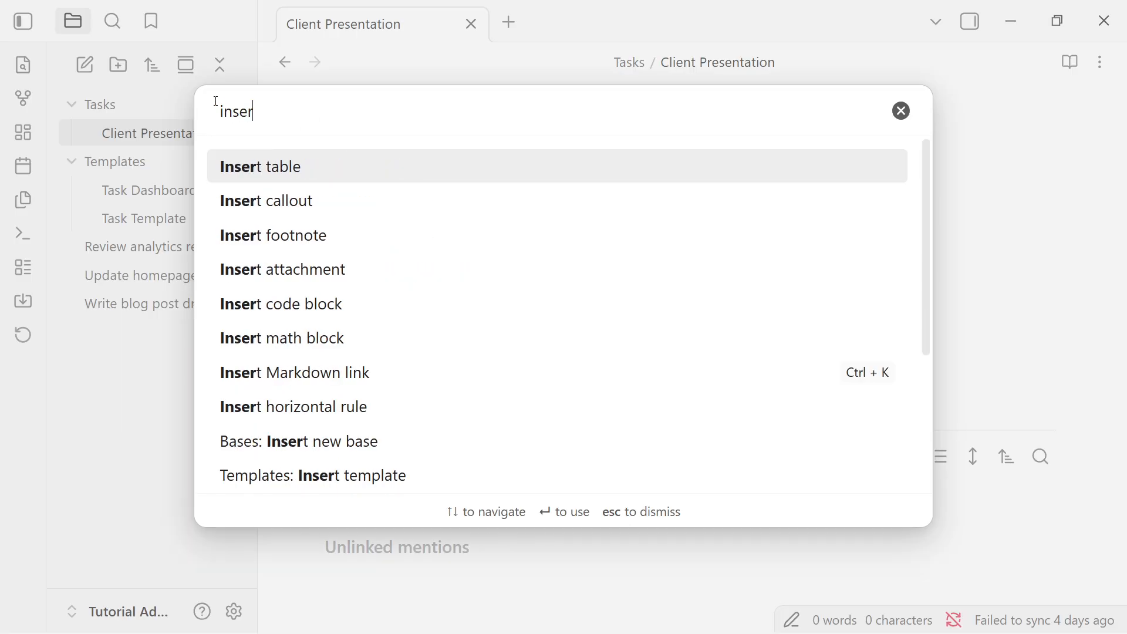
pyautogui.write('t template')
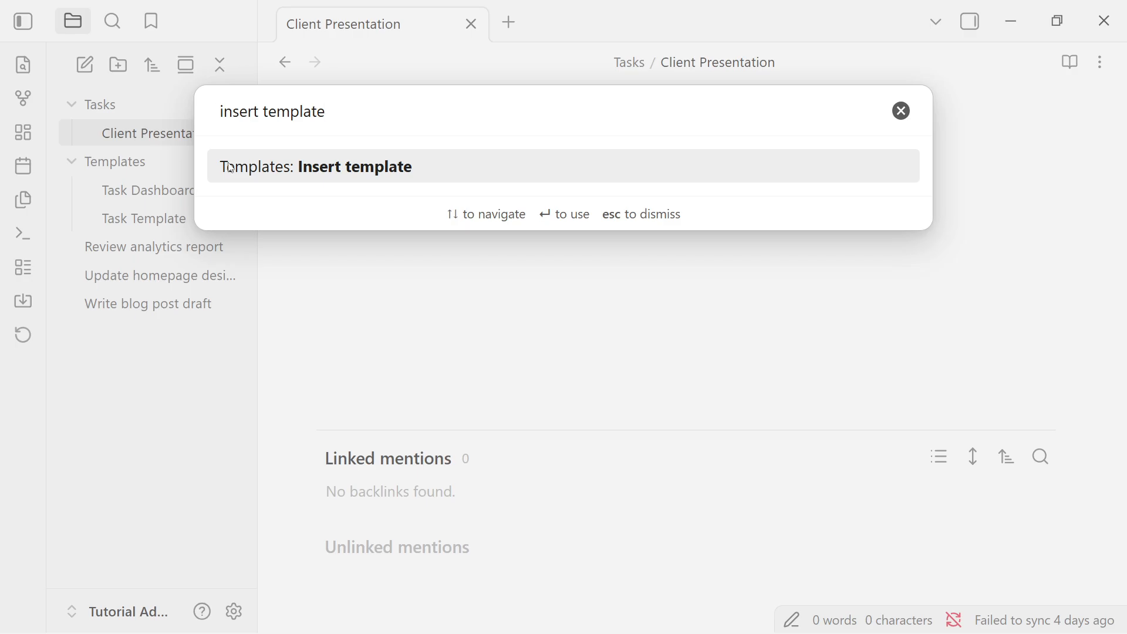
pyautogui.click(232, 169)
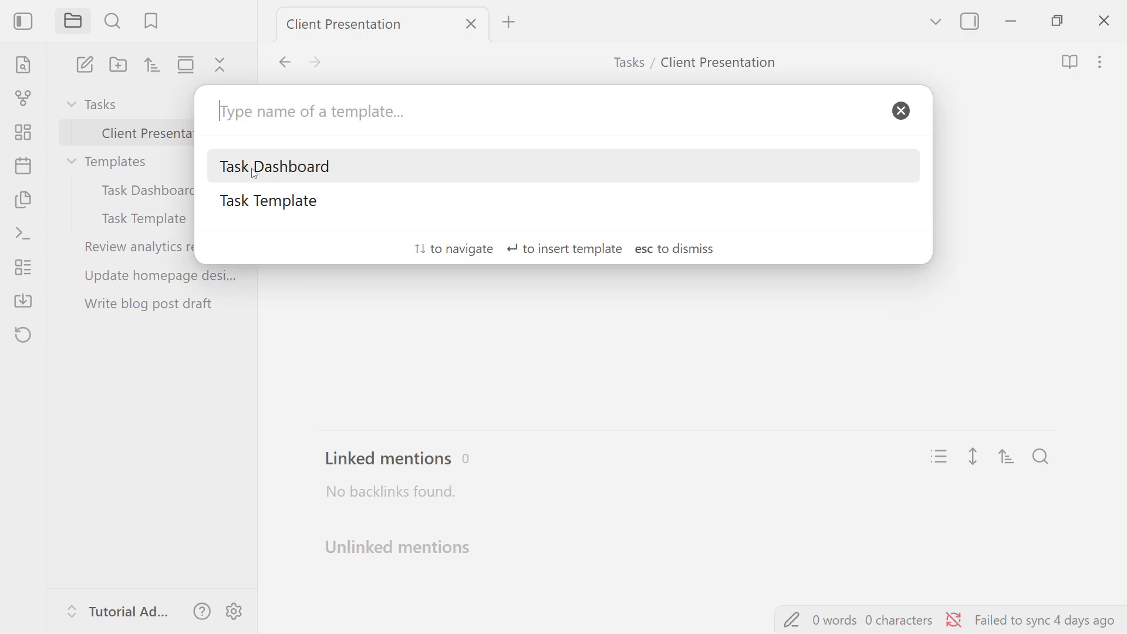
pyautogui.click(282, 200)
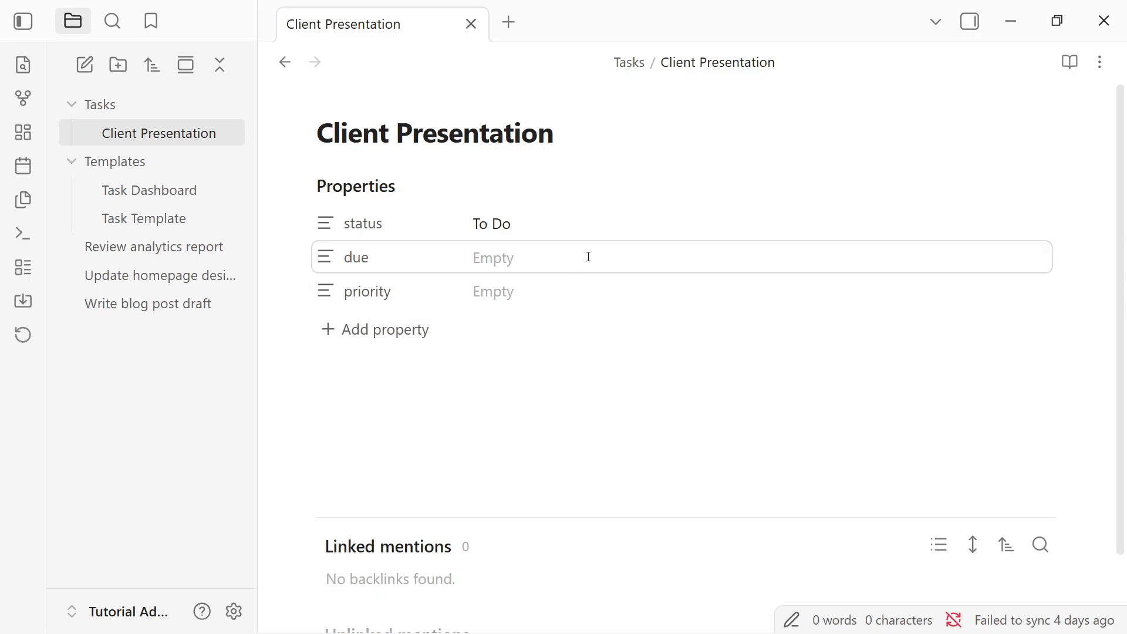
# - Set the Client Presentation note's due property to 2026-4-18 and its priority to High, keeping the status value
pyautogui.click(533, 229)
pyautogui.moveTo(541, 223); pyautogui.dragTo(471, 221)
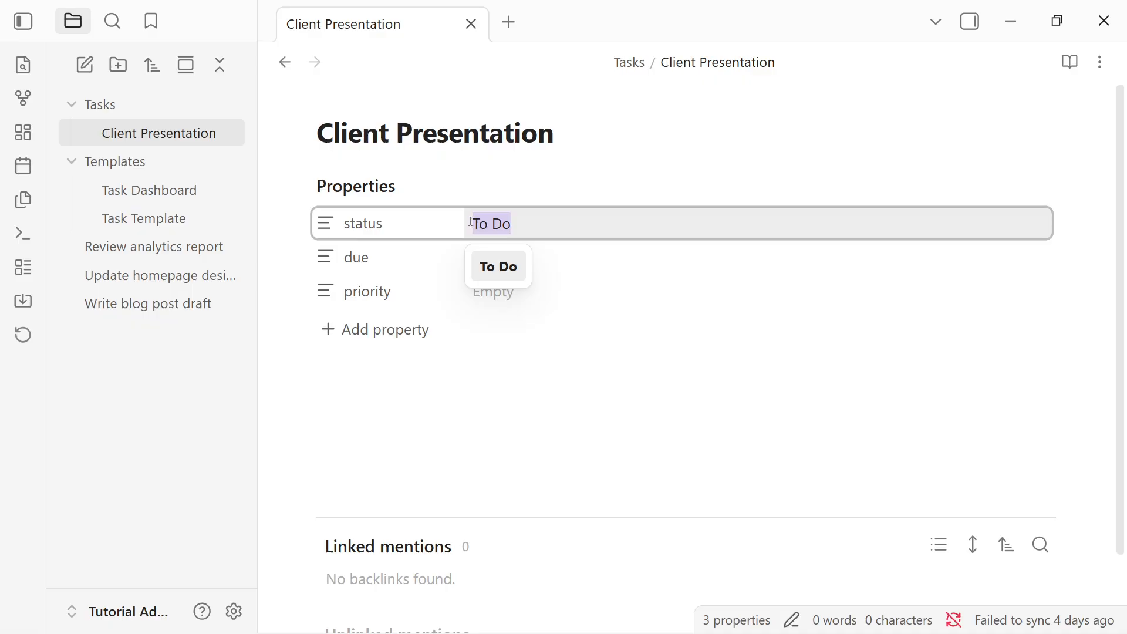
pyautogui.click(592, 265)
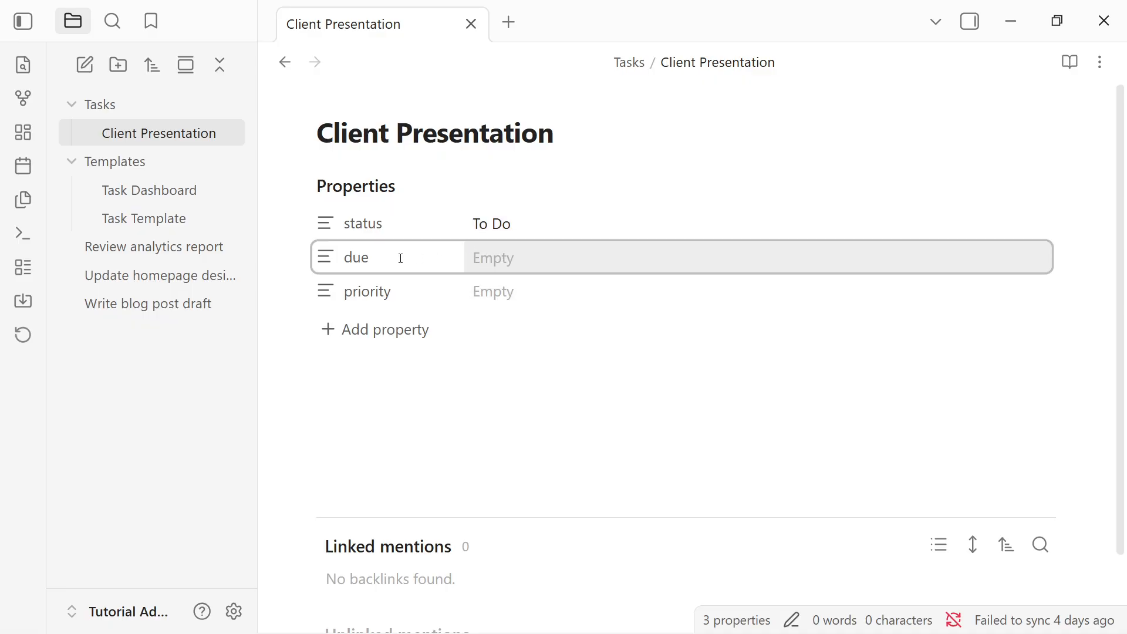
pyautogui.write('2026-4-18')
pyautogui.click(516, 297)
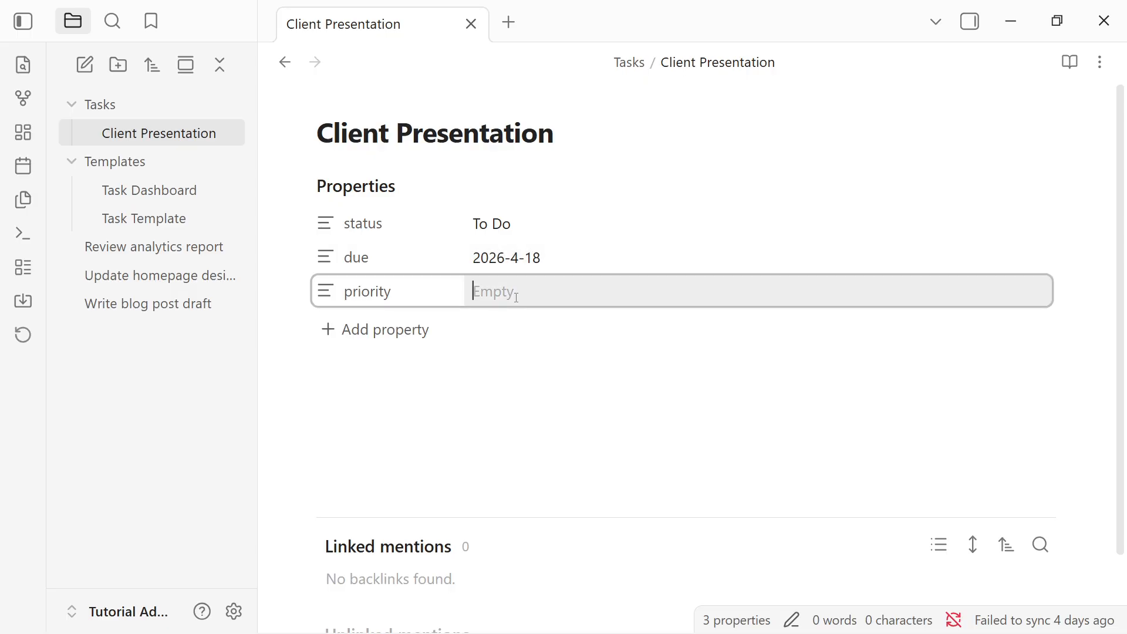
pyautogui.write('High')
pyautogui.click(558, 375)
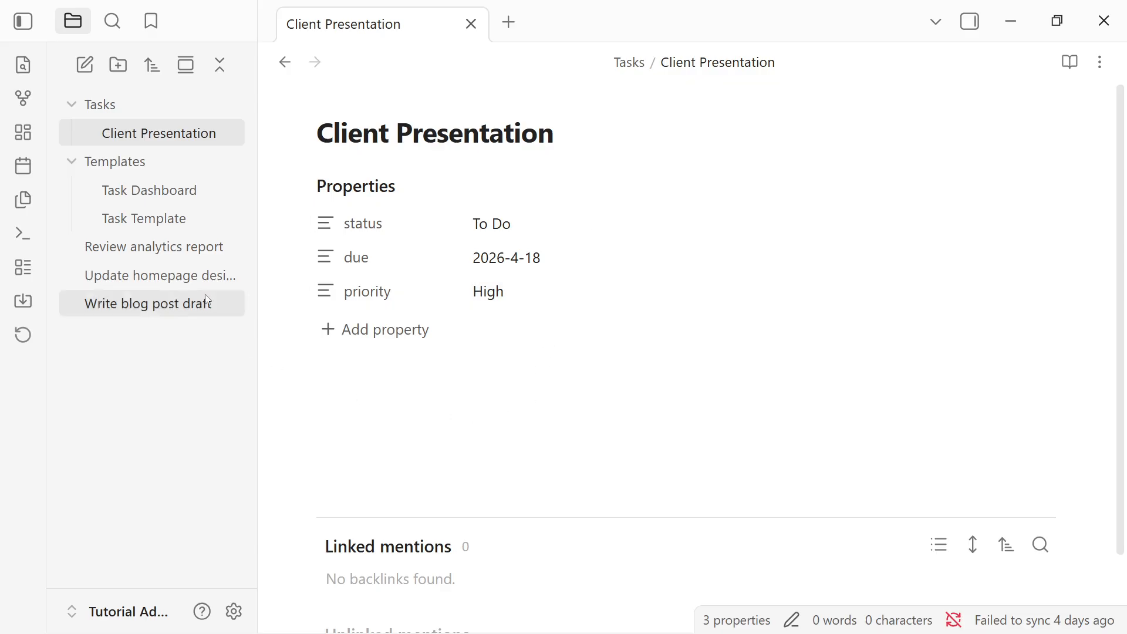
# - Check the rendered table in the Task Dashboard note and open Client Presentation through its link there
pyautogui.click(168, 193)
pyautogui.click(443, 299)
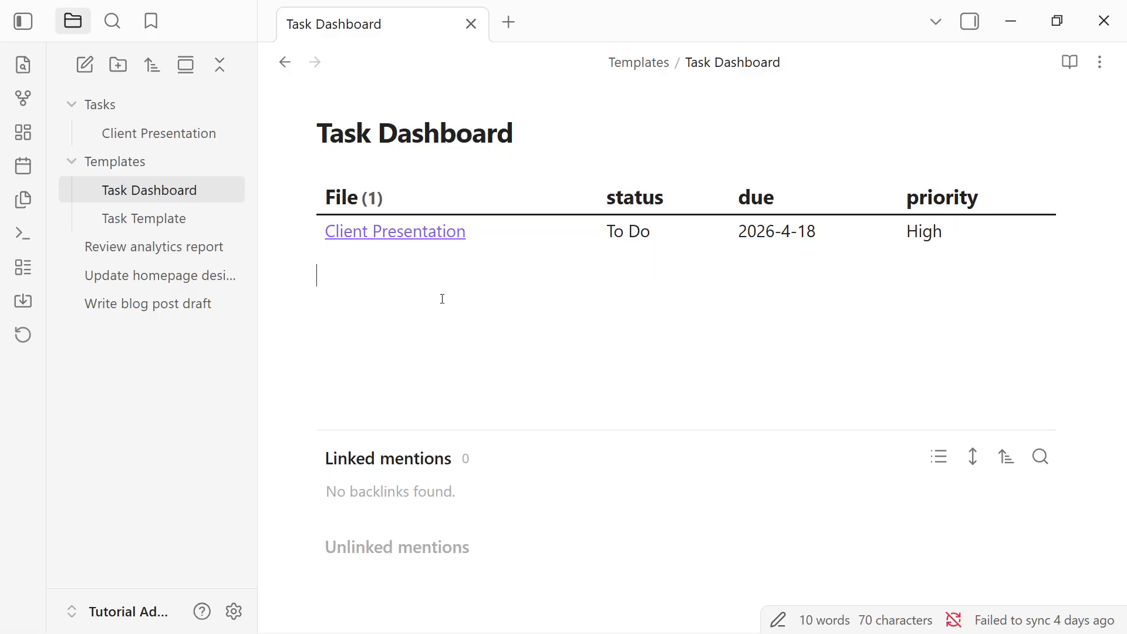
pyautogui.moveTo(414, 241)
pyautogui.moveTo(554, 134); pyautogui.dragTo(321, 130)
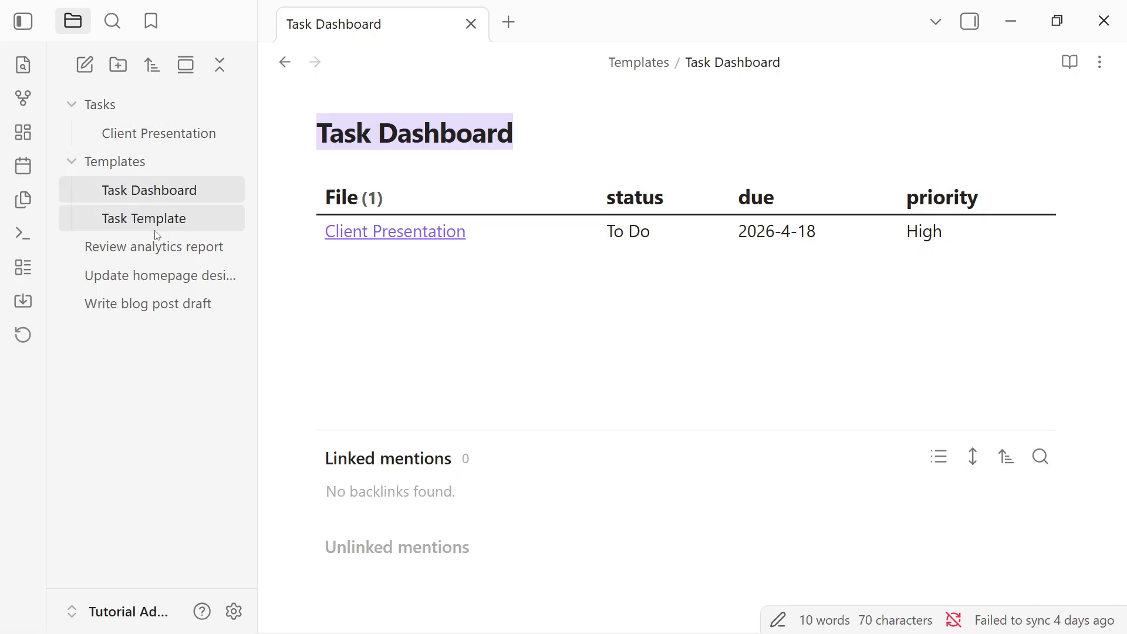
pyautogui.moveTo(376, 241)
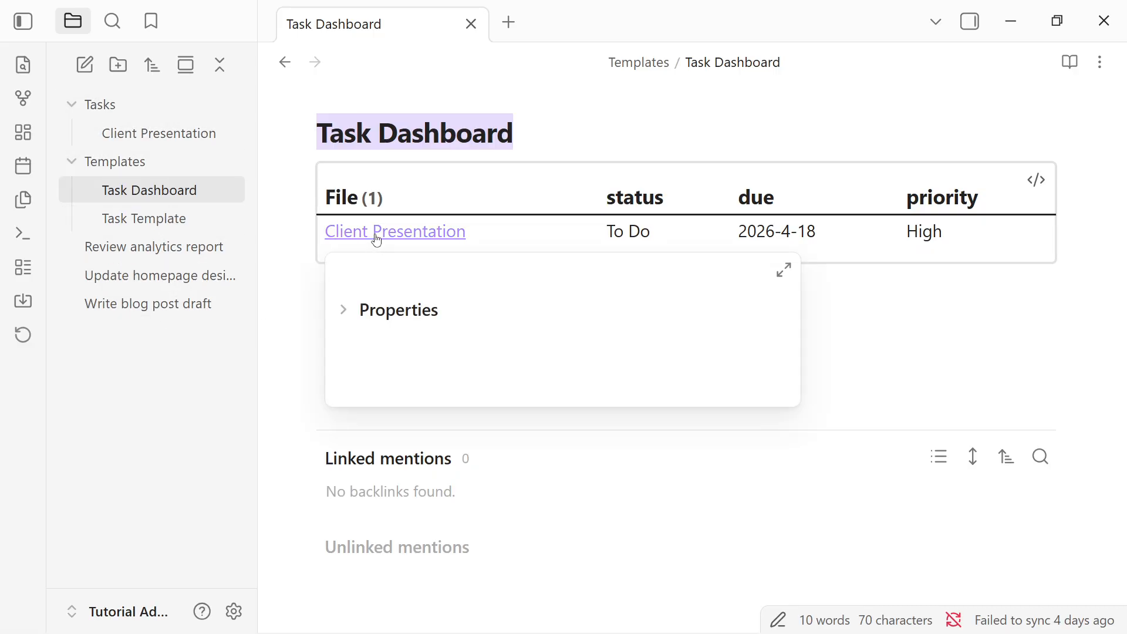
pyautogui.click(376, 235)
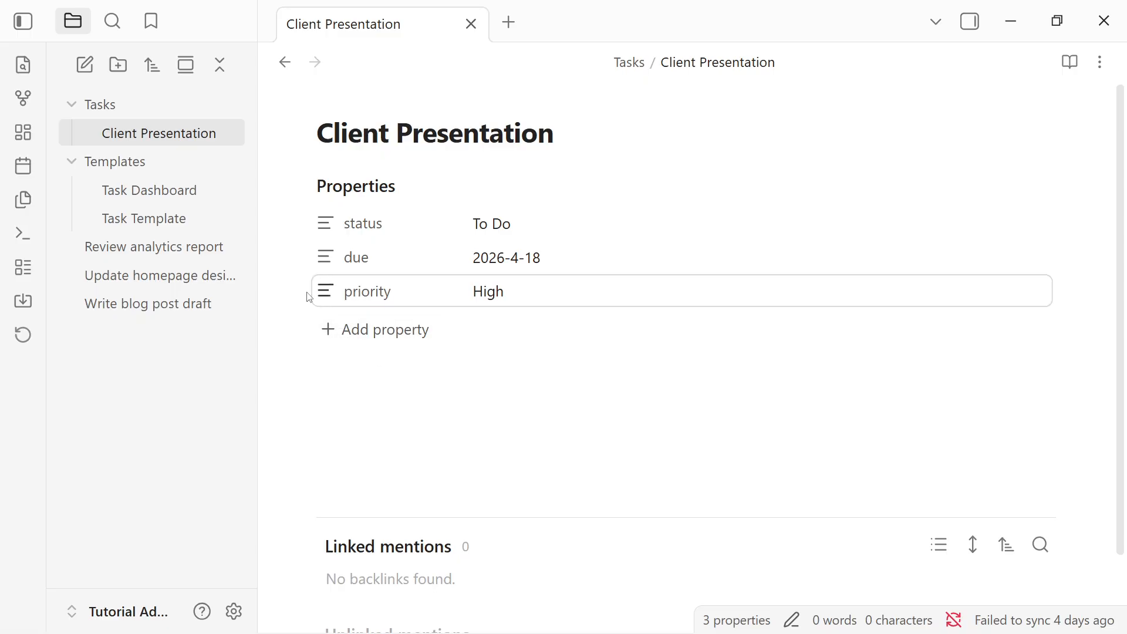
# - Collapse the Tasks folder and return to the Task Dashboard note to view its rendered task table
pyautogui.click(110, 163)
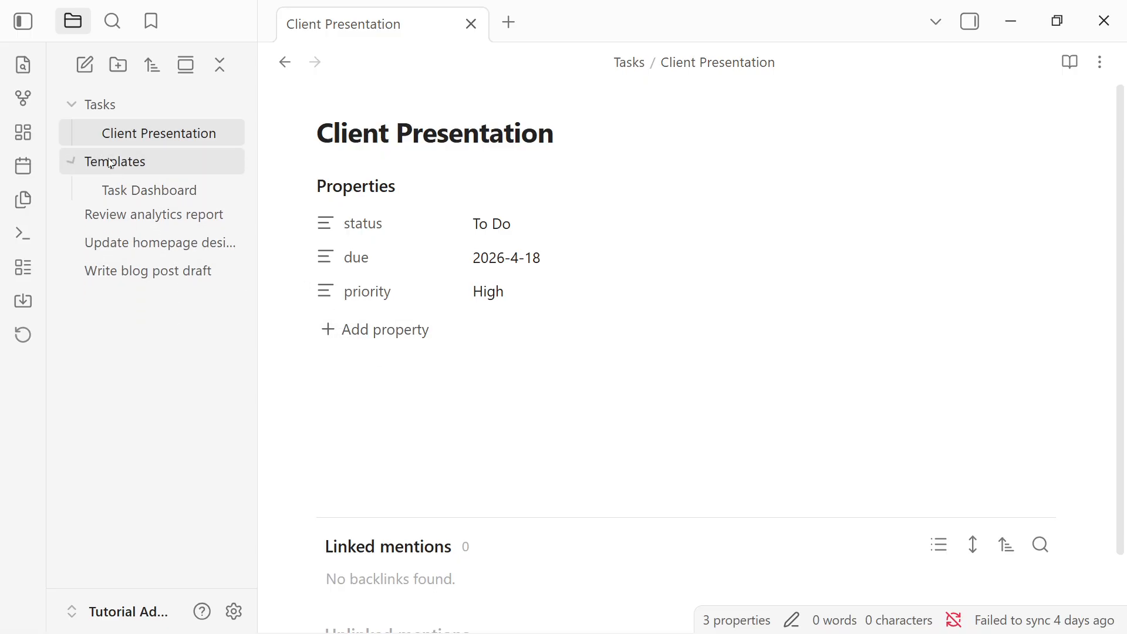
pyautogui.click(110, 105)
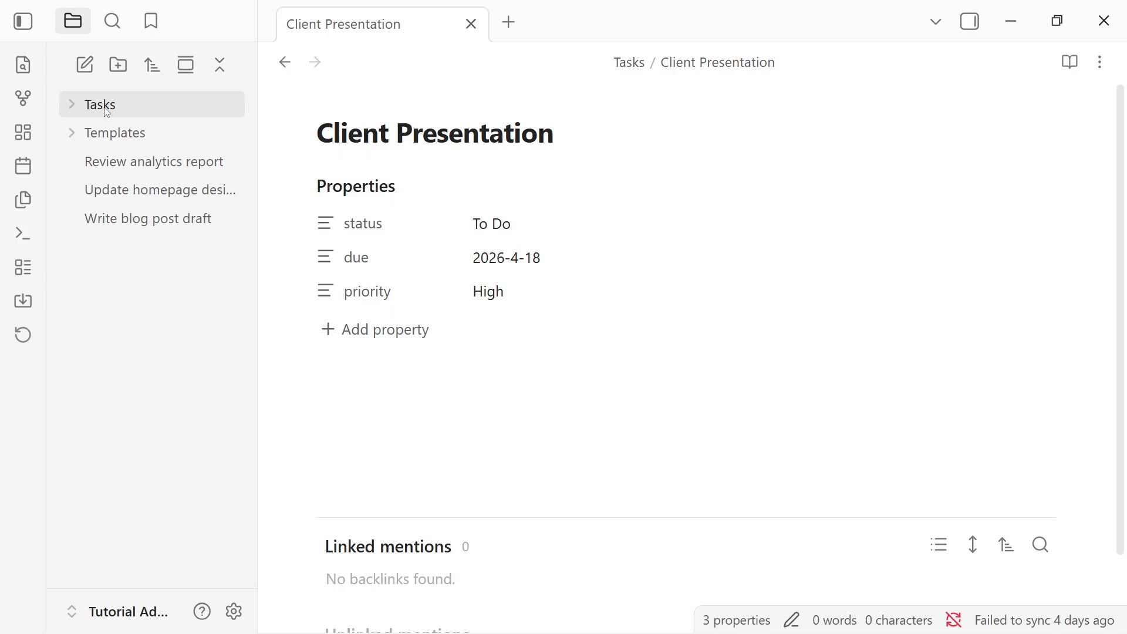
pyautogui.click(132, 135)
pyautogui.click(135, 165)
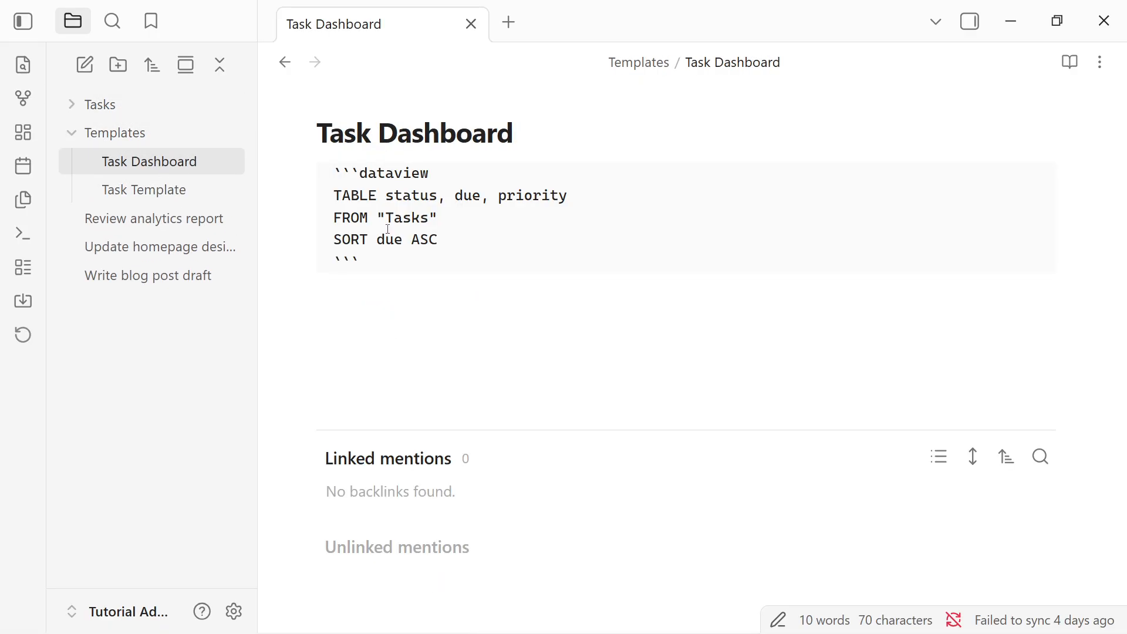
pyautogui.click(432, 288)
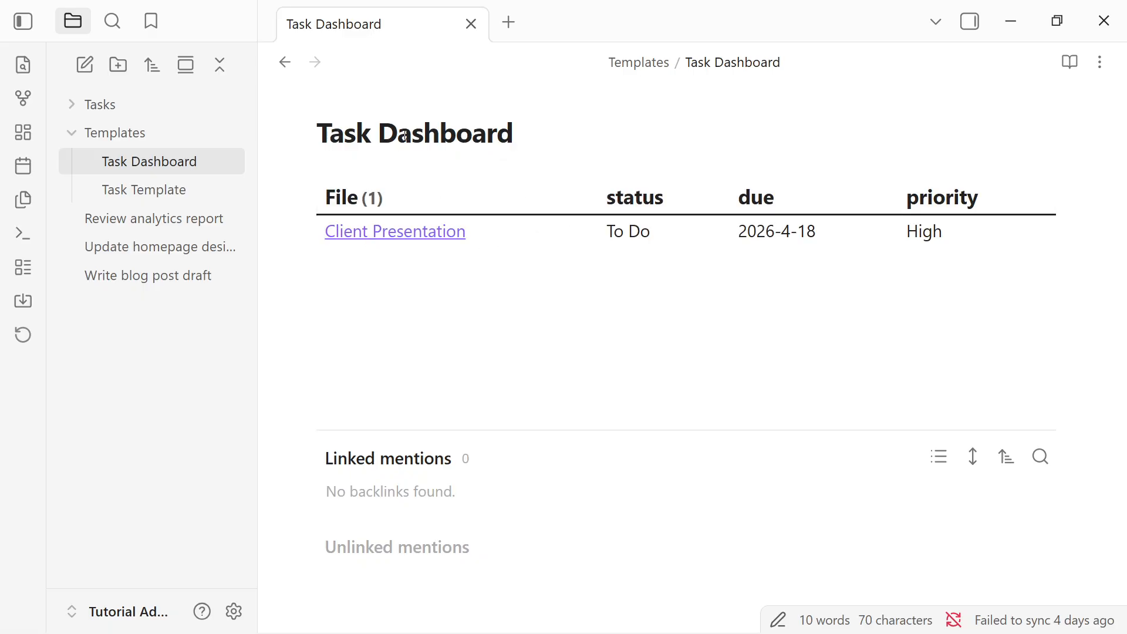